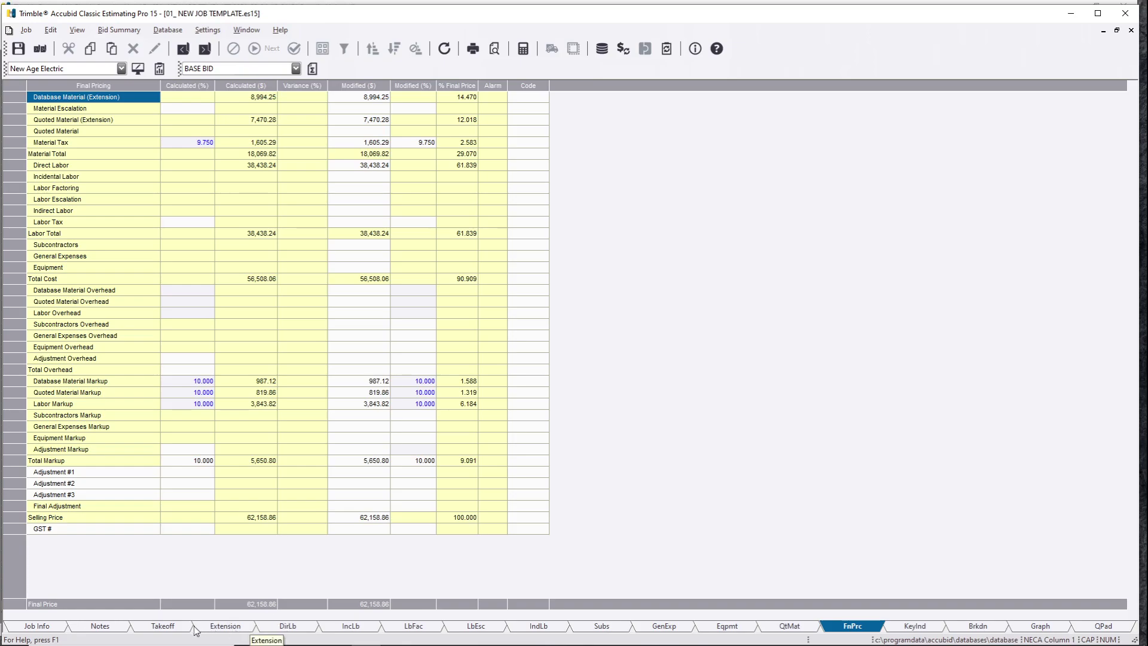
- From the Takeoff page, check that the Phase Modify list defines PHASE I, PHASE II and PHASE III
click(162, 625)
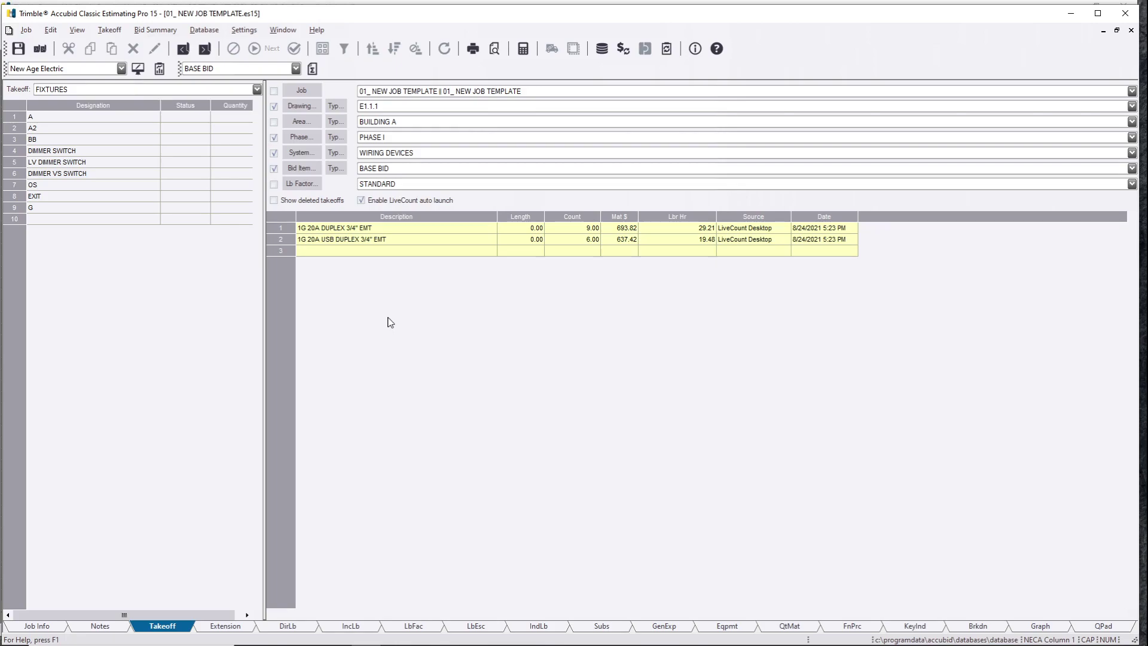
click(302, 137)
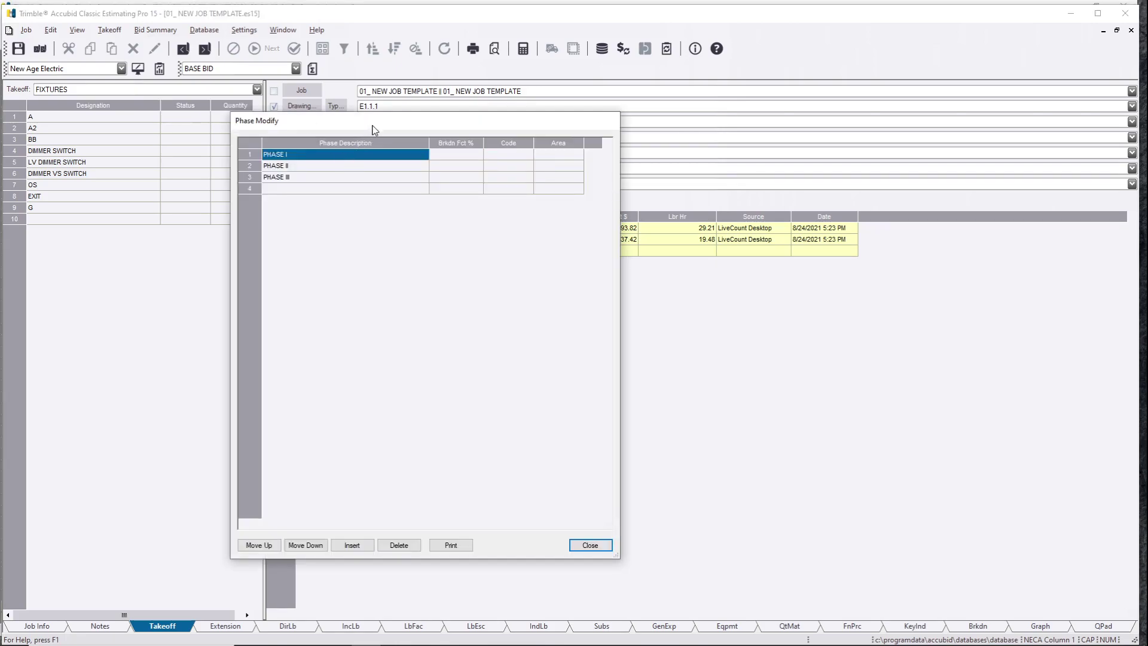
drag(371, 125, 371, 136)
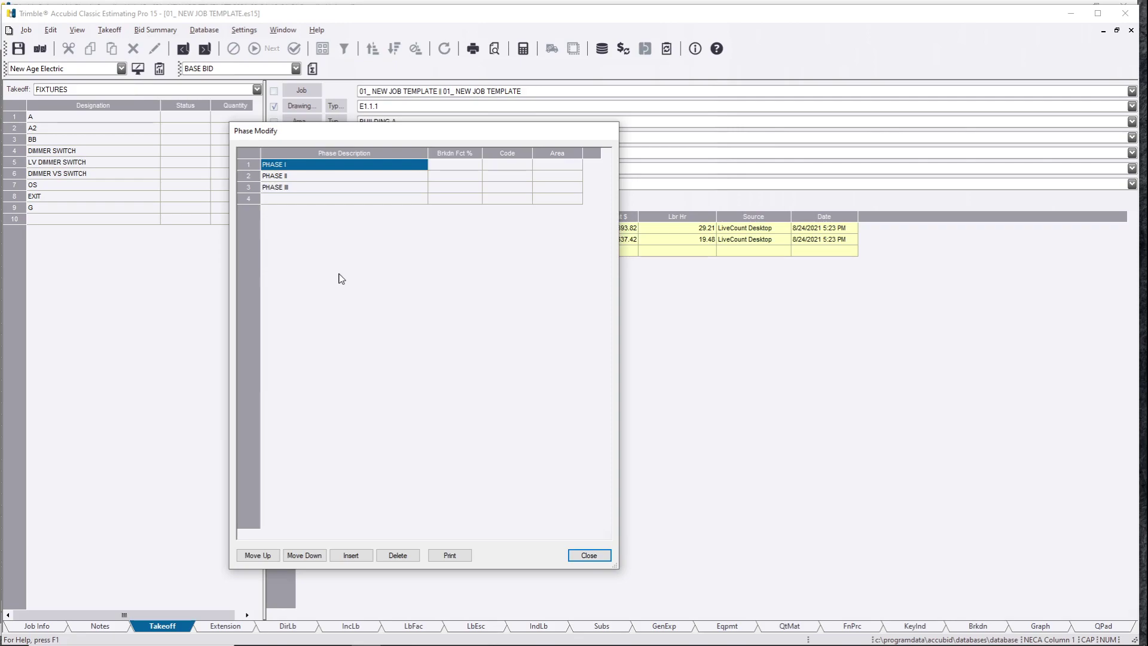
click(589, 555)
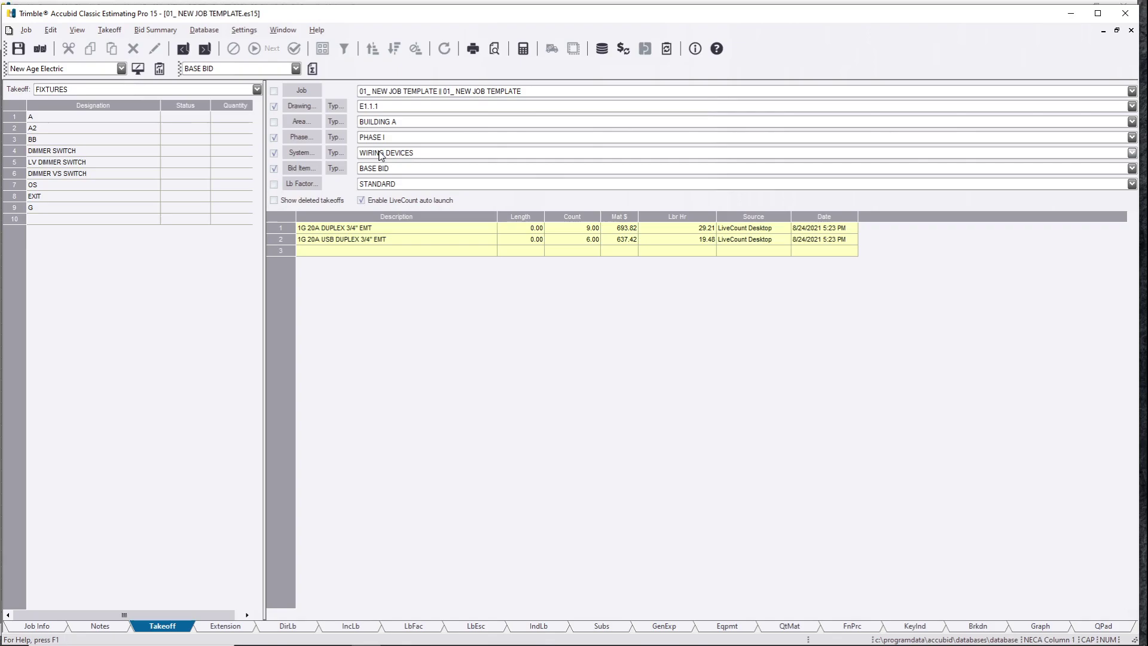
- In LiveCount Pro, go to drawing page 55 and pan to its shaded bunk-room area
key(alt+Tab)
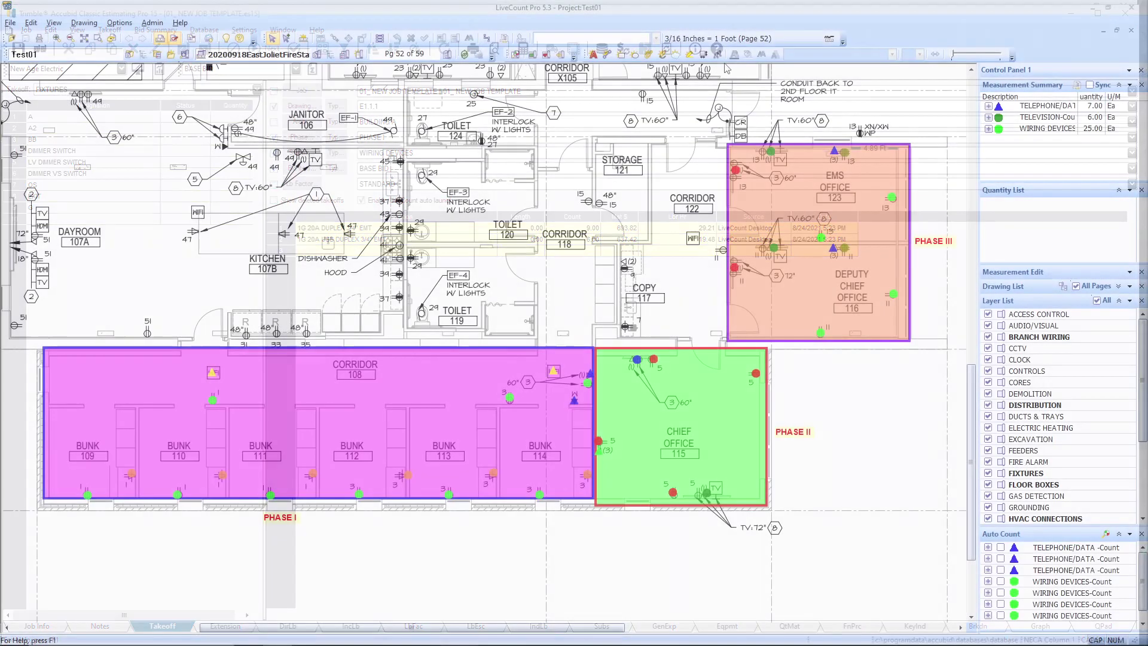
drag(522, 520, 516, 522)
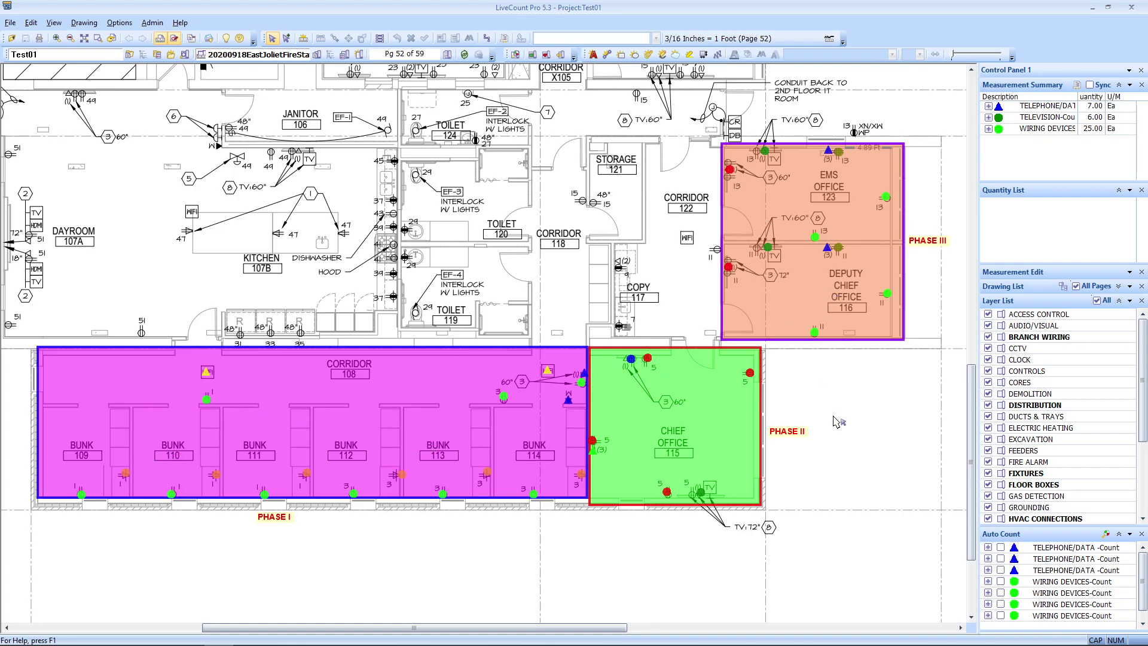
click(440, 55)
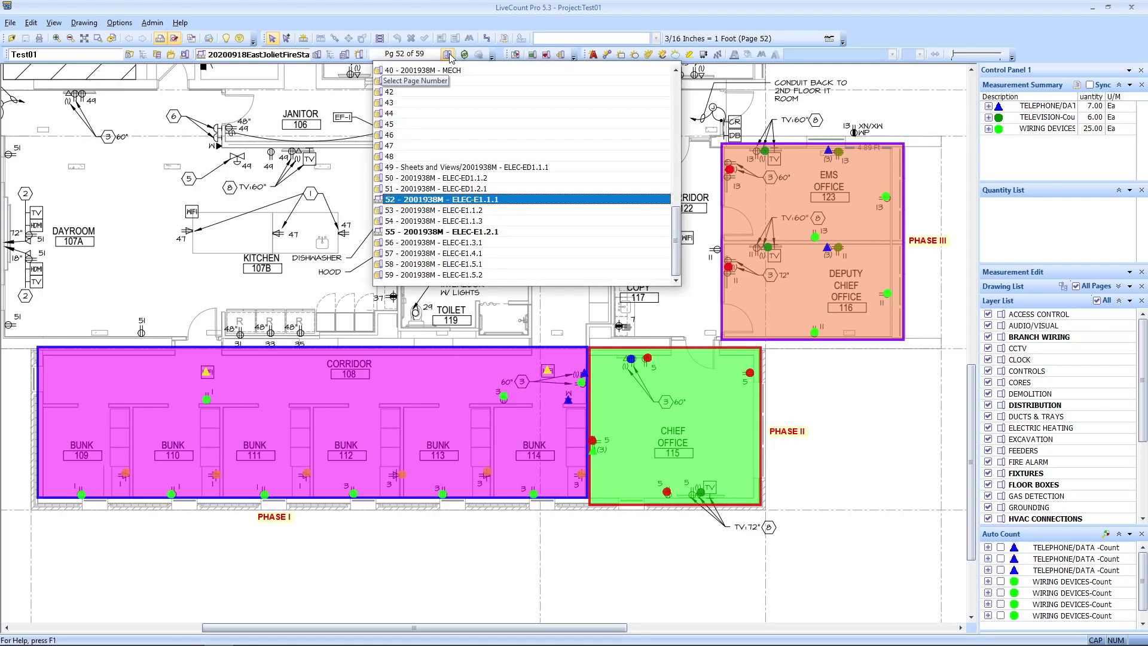
click(504, 231)
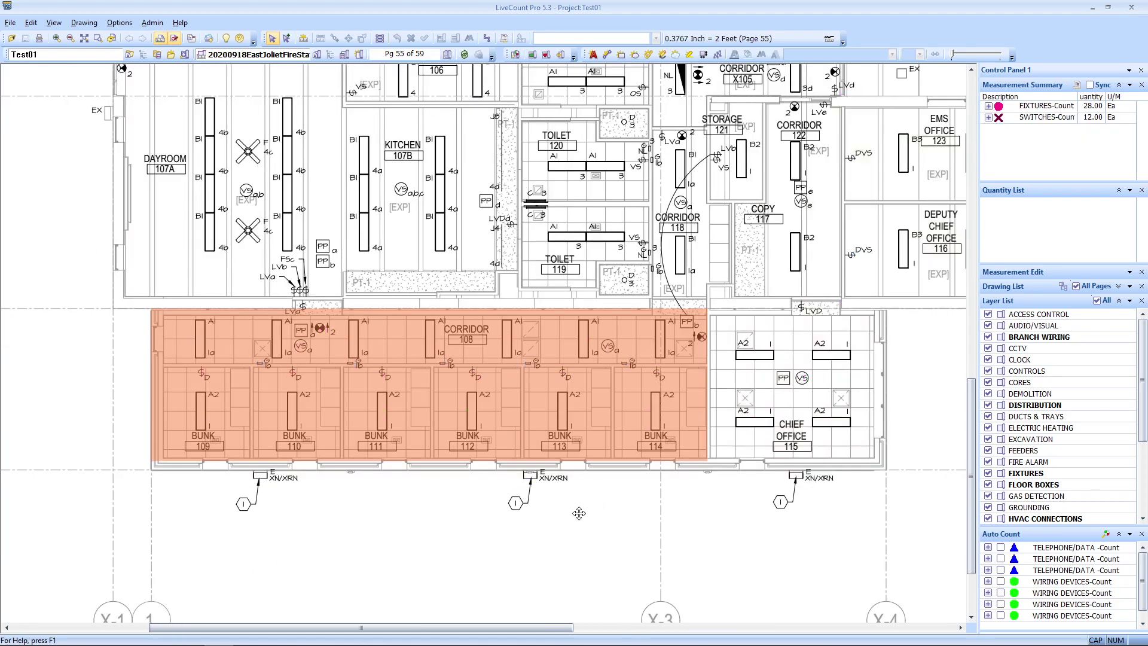
drag(626, 499, 502, 550)
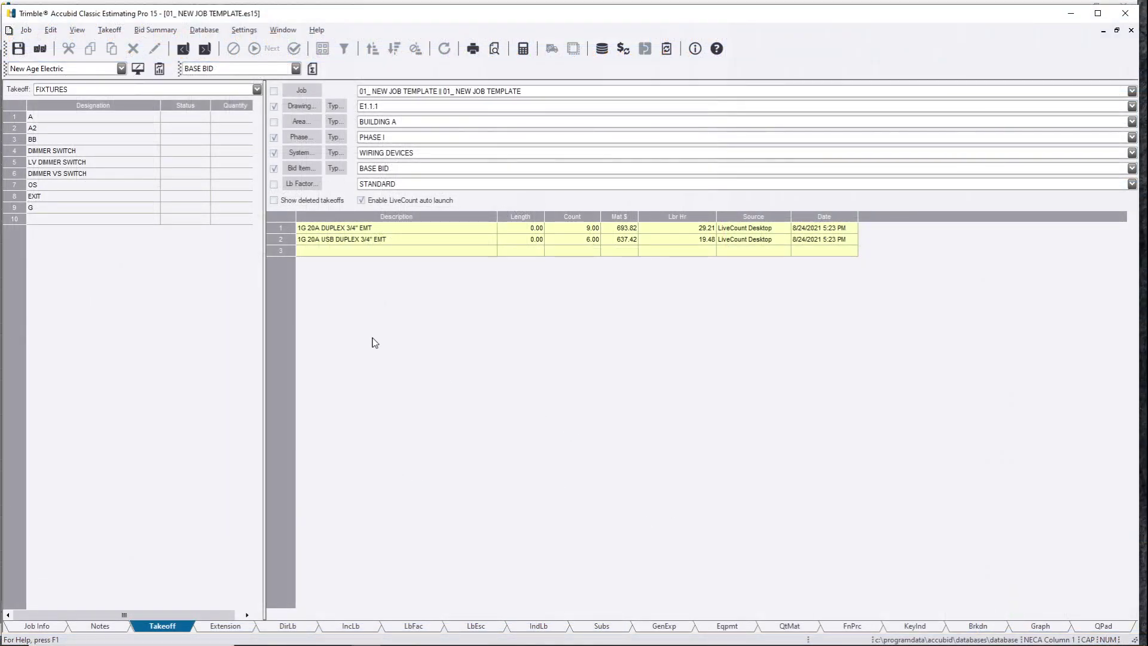
- Filter takeoffs to the FIXTURES system on drawing E1.2.1 and select its four takeoff rows
click(383, 153)
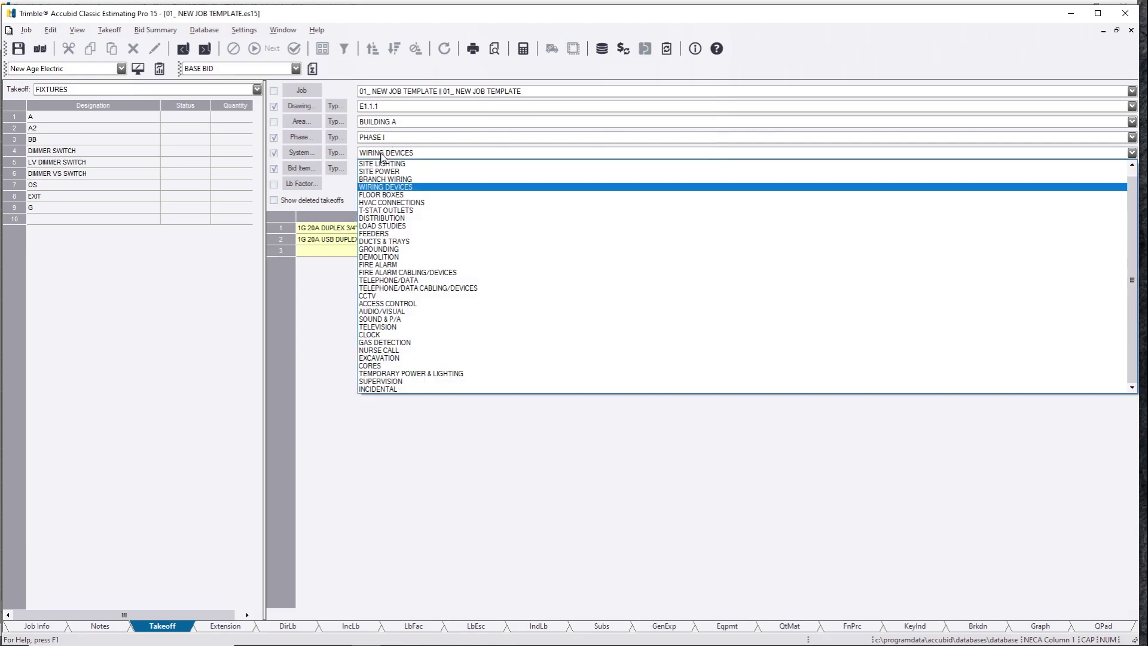
click(383, 194)
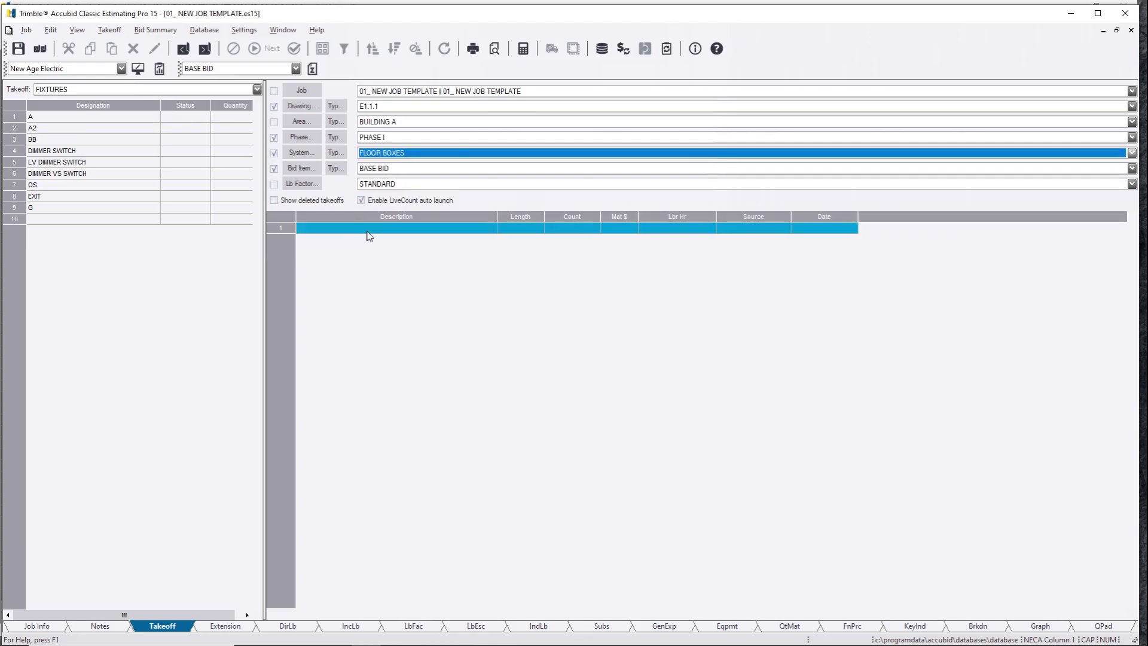
click(412, 153)
click(411, 167)
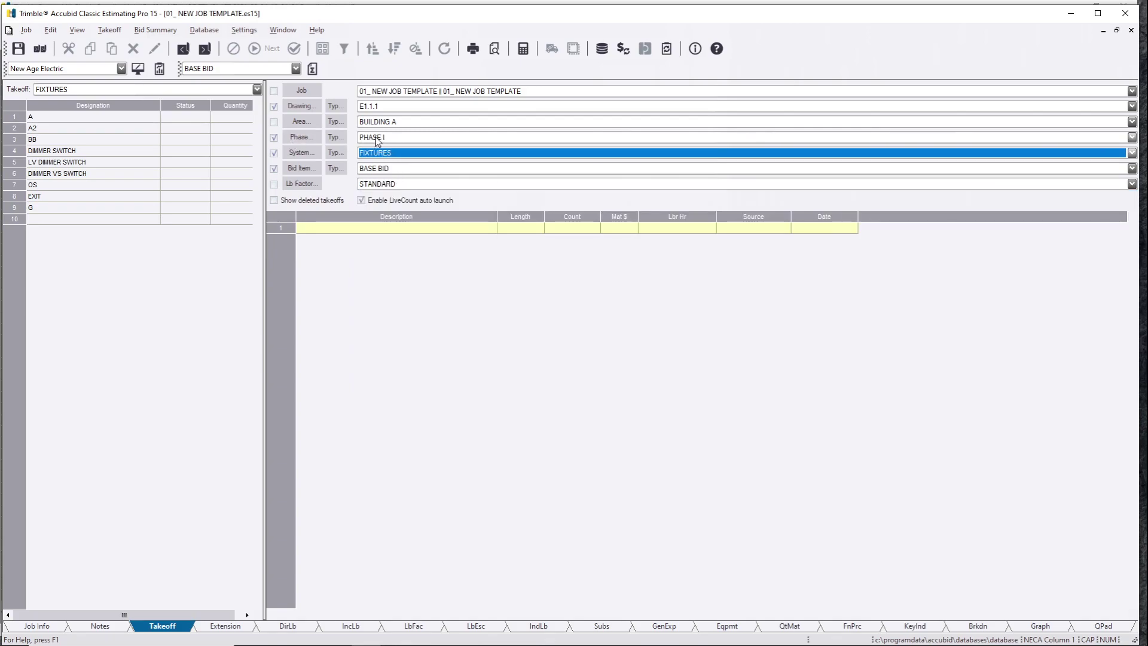
click(374, 110)
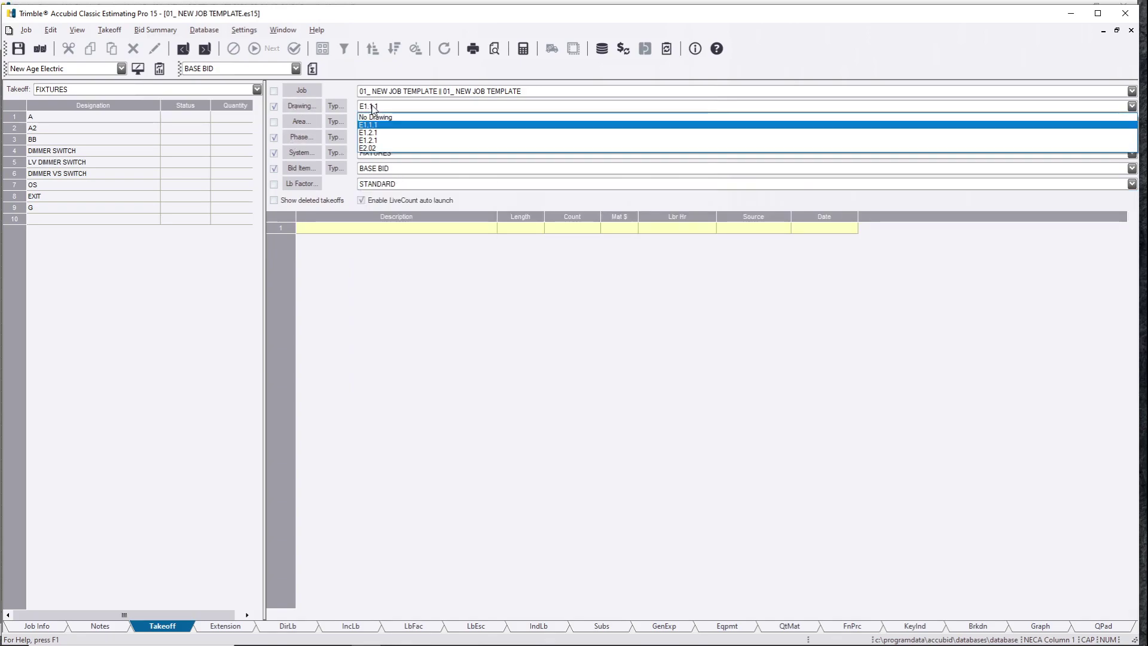
click(379, 132)
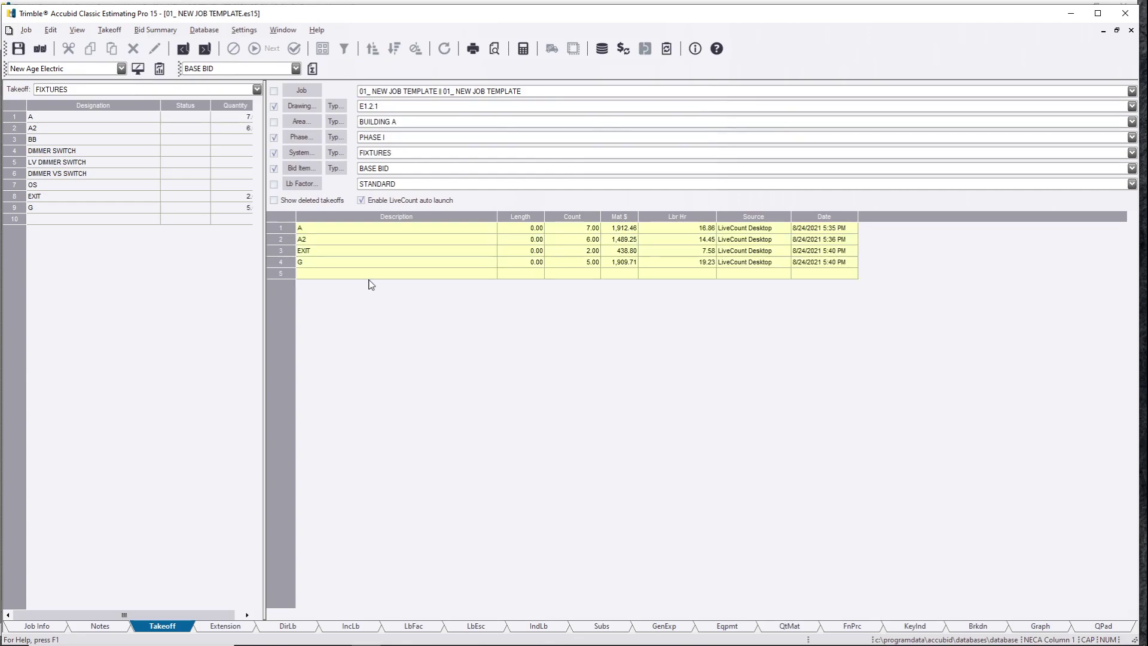
click(345, 231)
drag(345, 230, 346, 263)
- Review the Phase II and Phase III fixture takeoffs
click(393, 142)
click(390, 156)
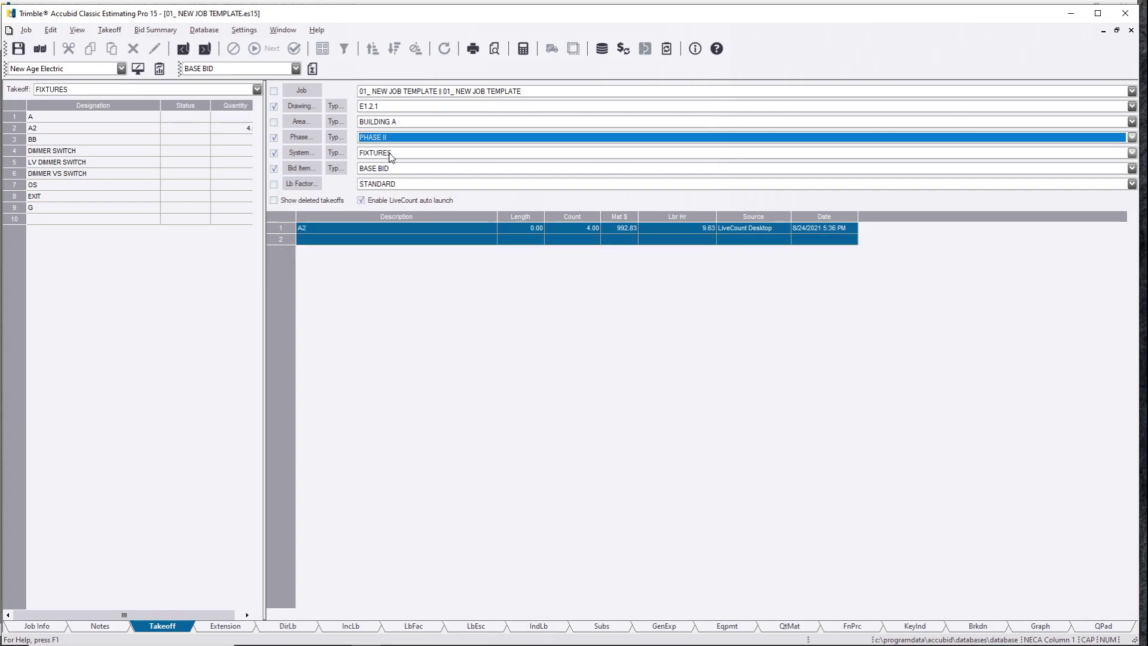
click(368, 139)
click(384, 165)
- Show TELEPHONE/DATA takeoffs for drawing E1.1.1, Phase I, listing the CAT6 stub-up and WAP items
click(387, 153)
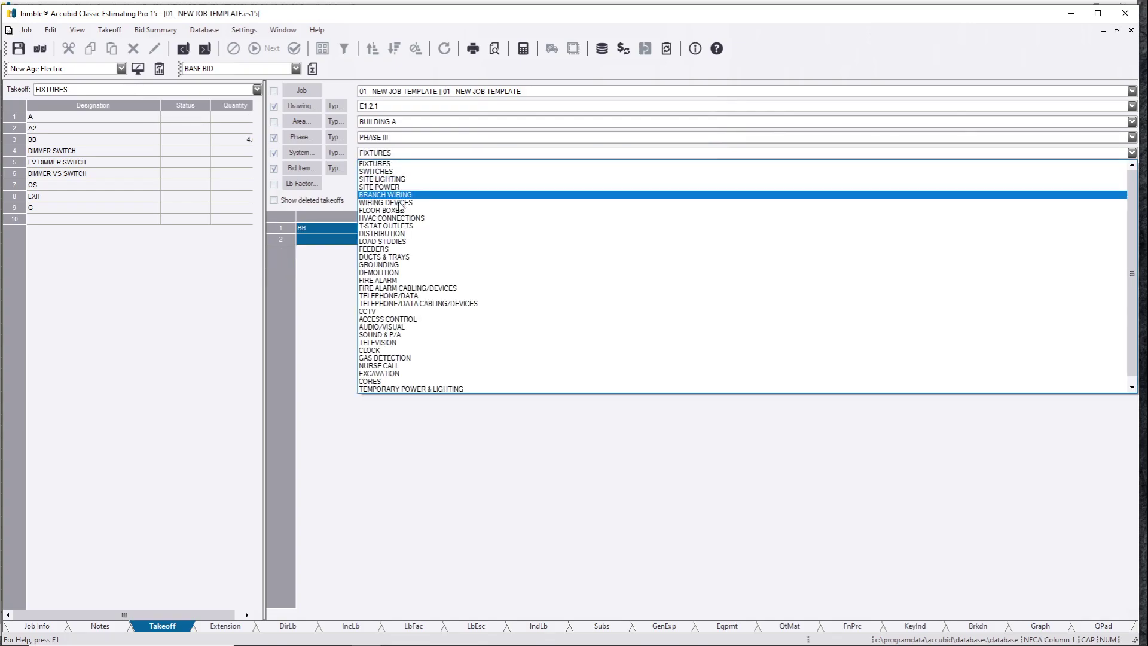
click(397, 296)
click(389, 106)
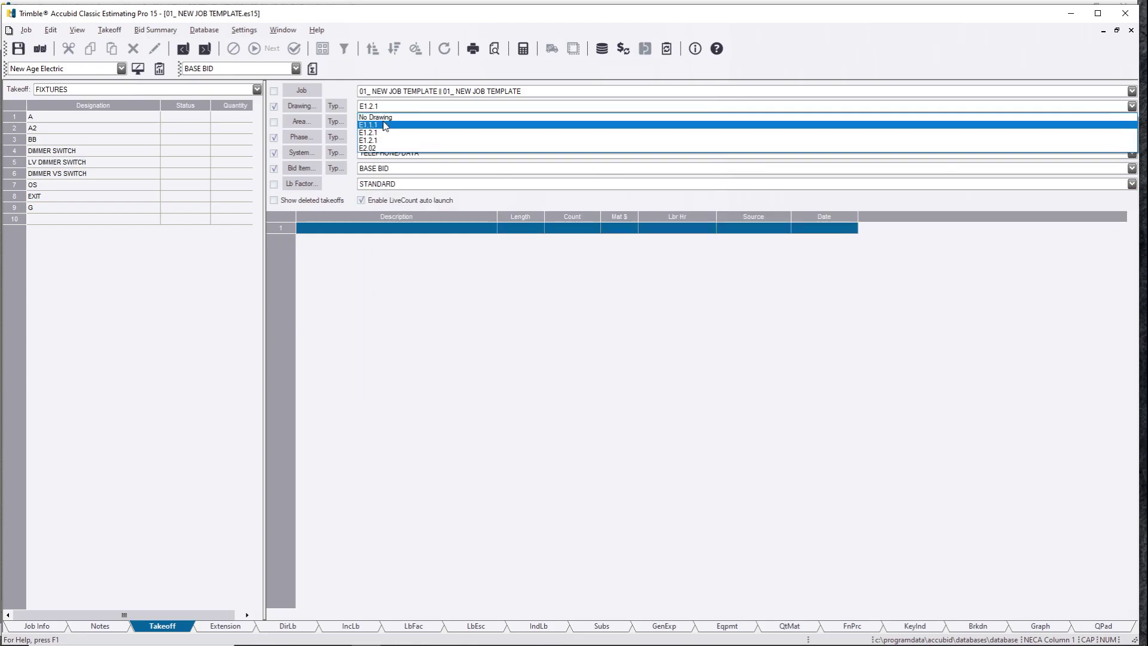
click(388, 123)
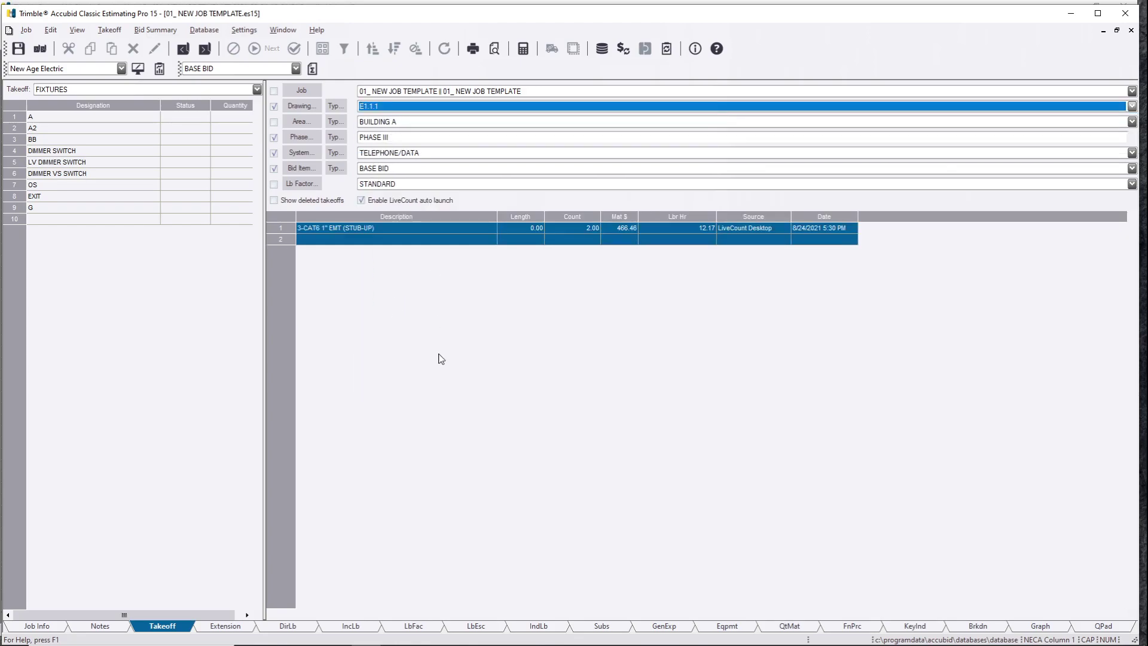
click(390, 137)
click(390, 140)
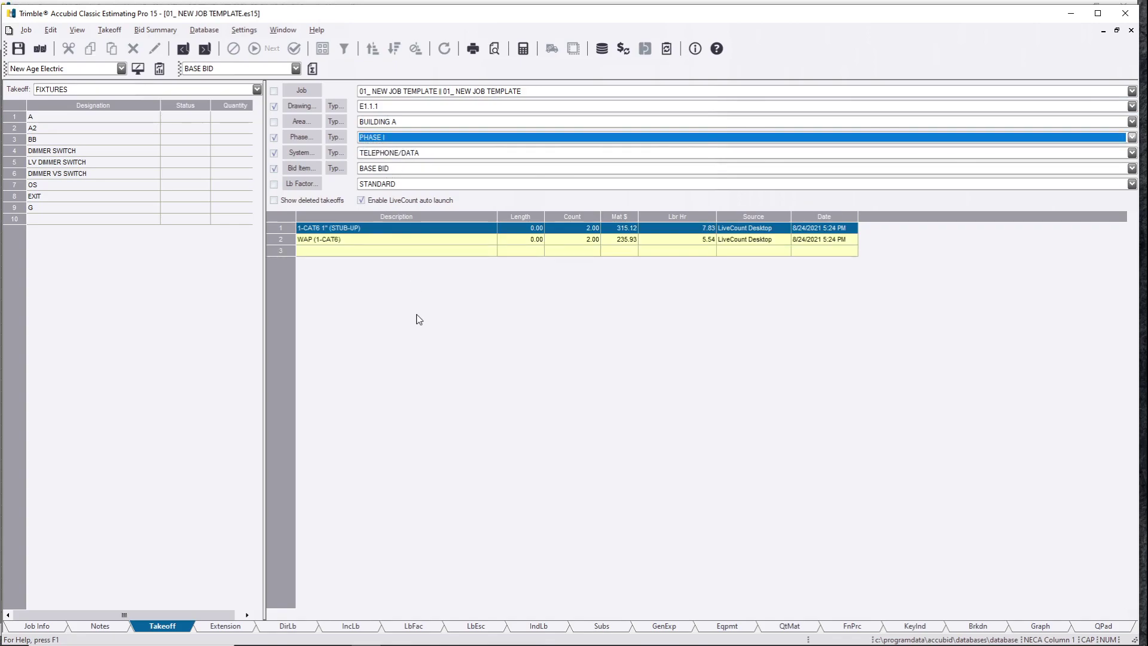
click(394, 250)
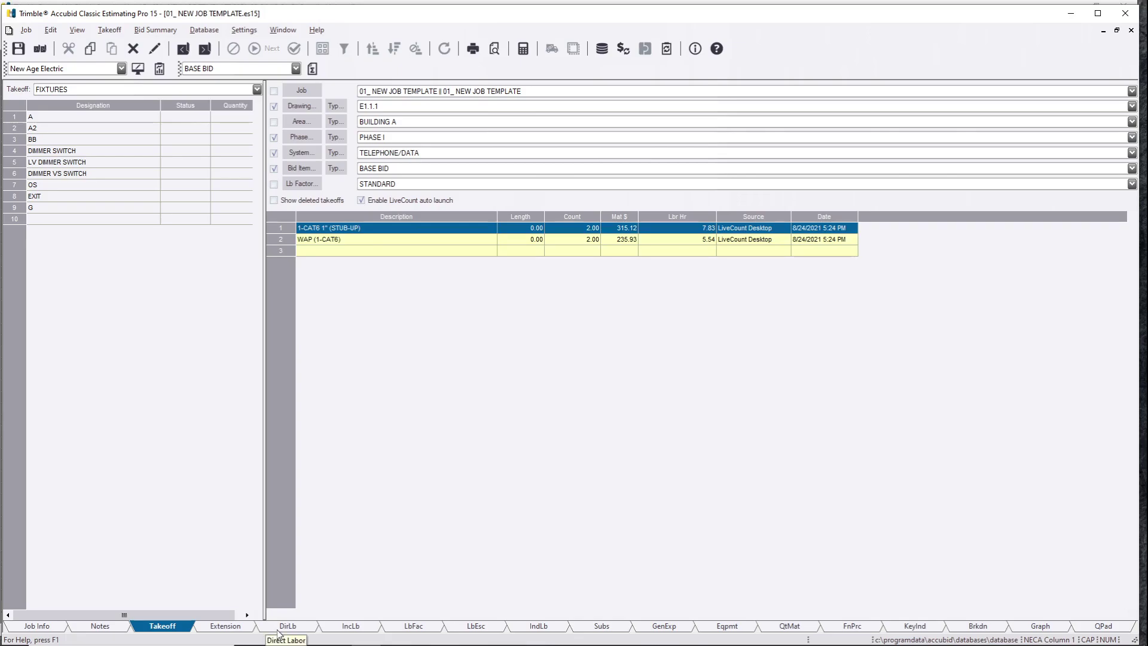
- On the Incidental Labor sheet, enter 24 hours for JOB SETUP, totalling 2,415.60
click(351, 628)
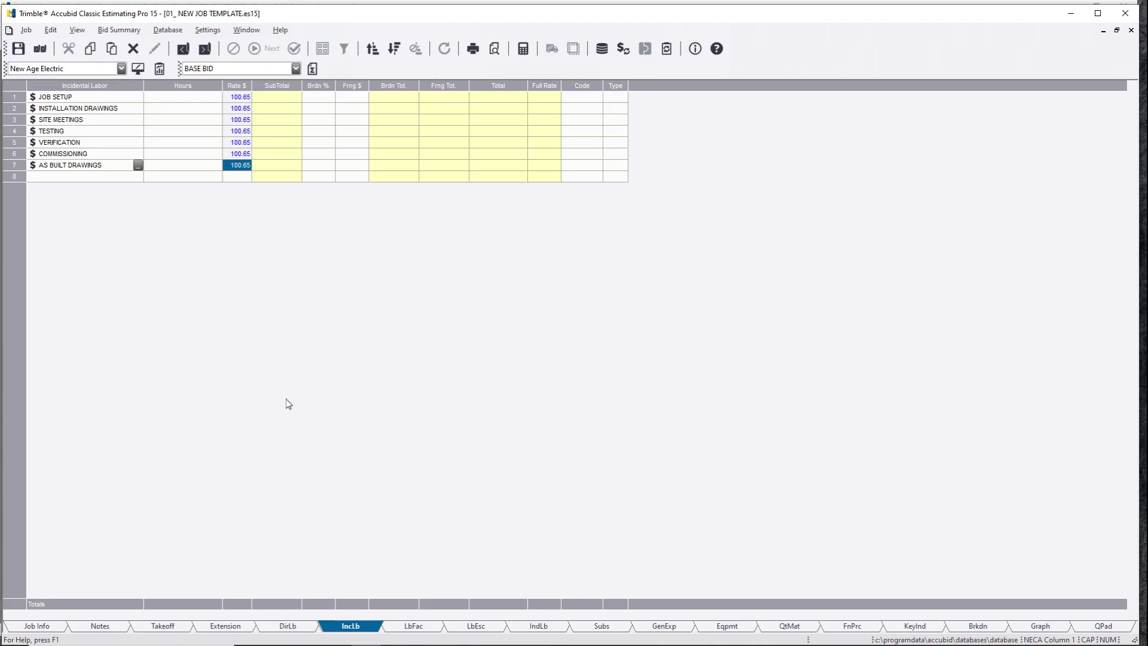
click(194, 99)
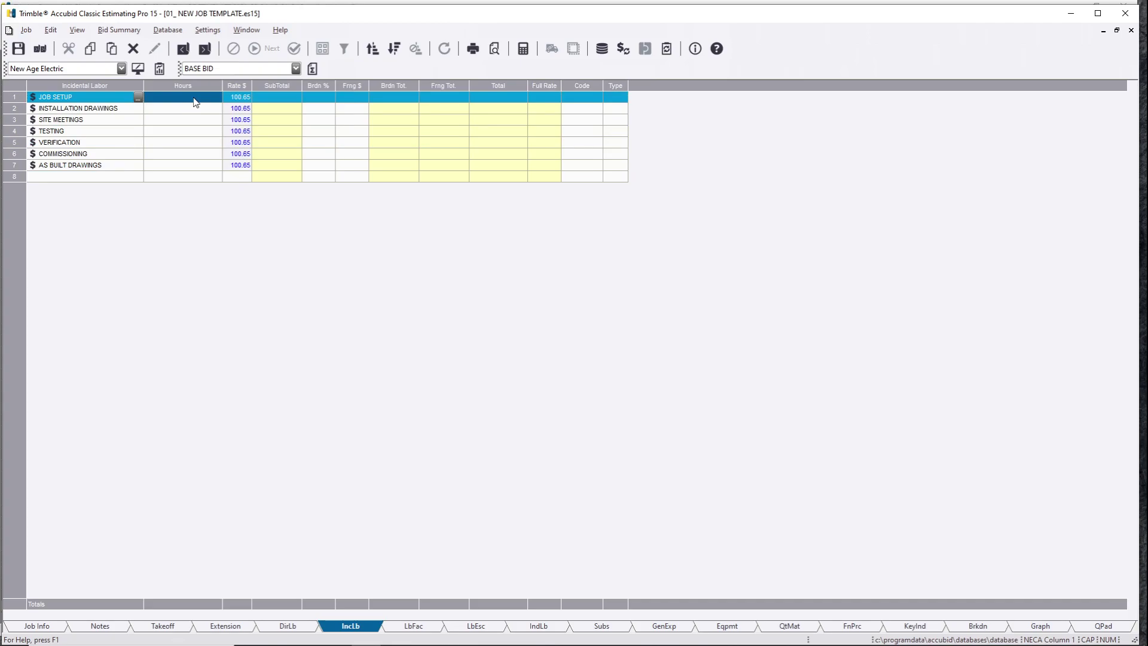
text(24)
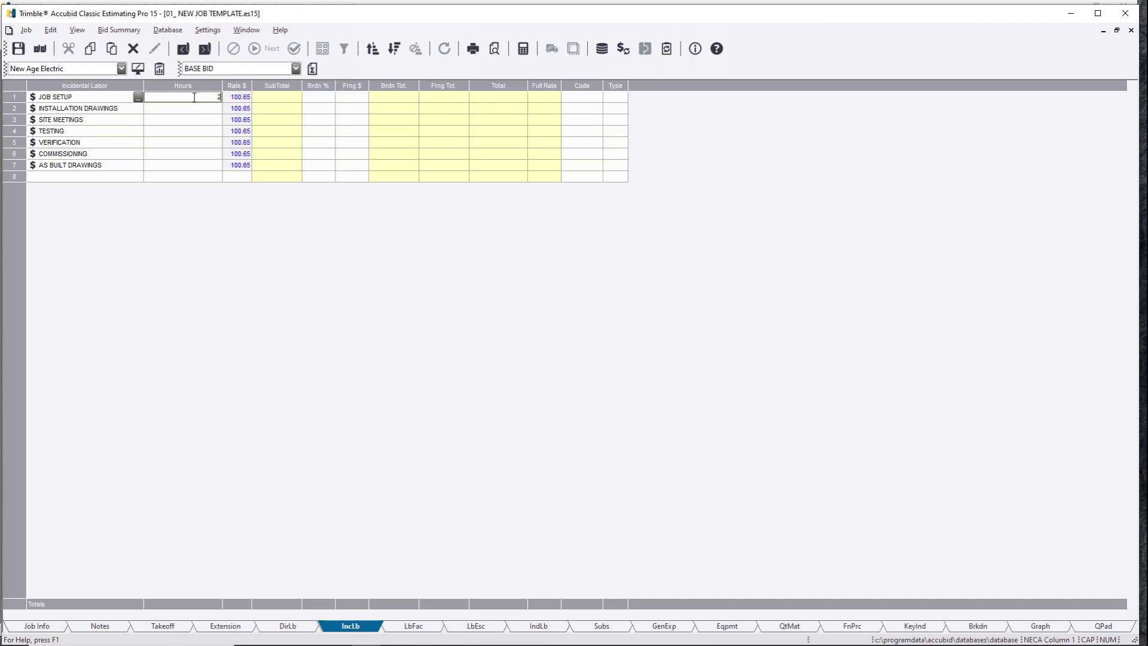
key(Return)
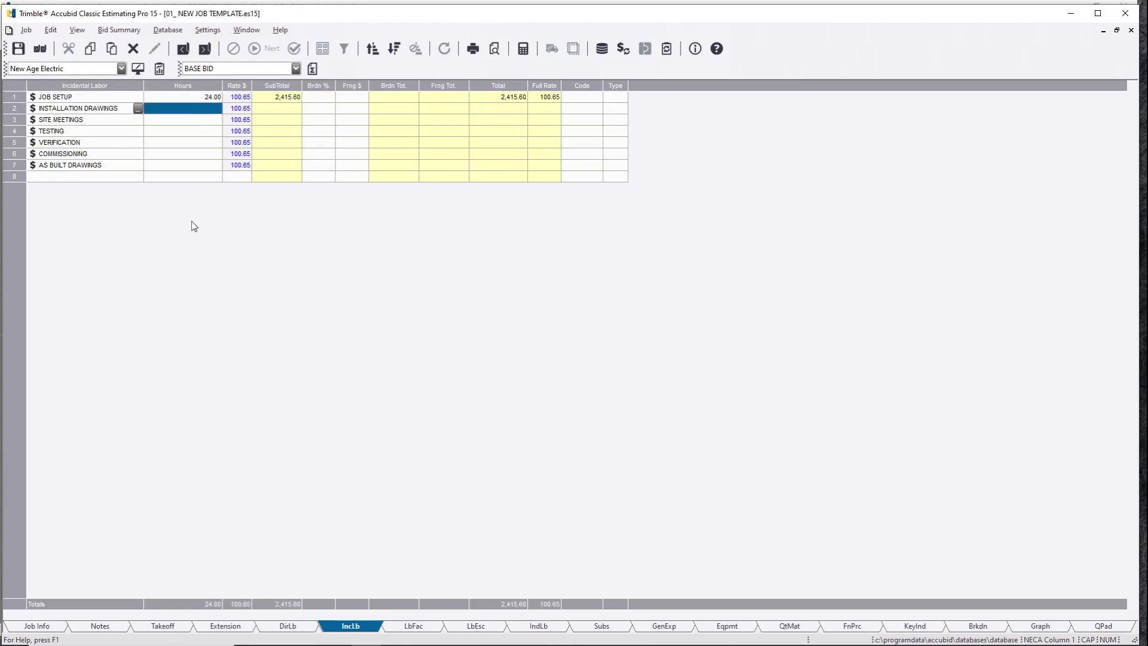
- Open the Cost Allocation dialog for the JOB SETUP row
click(203, 99)
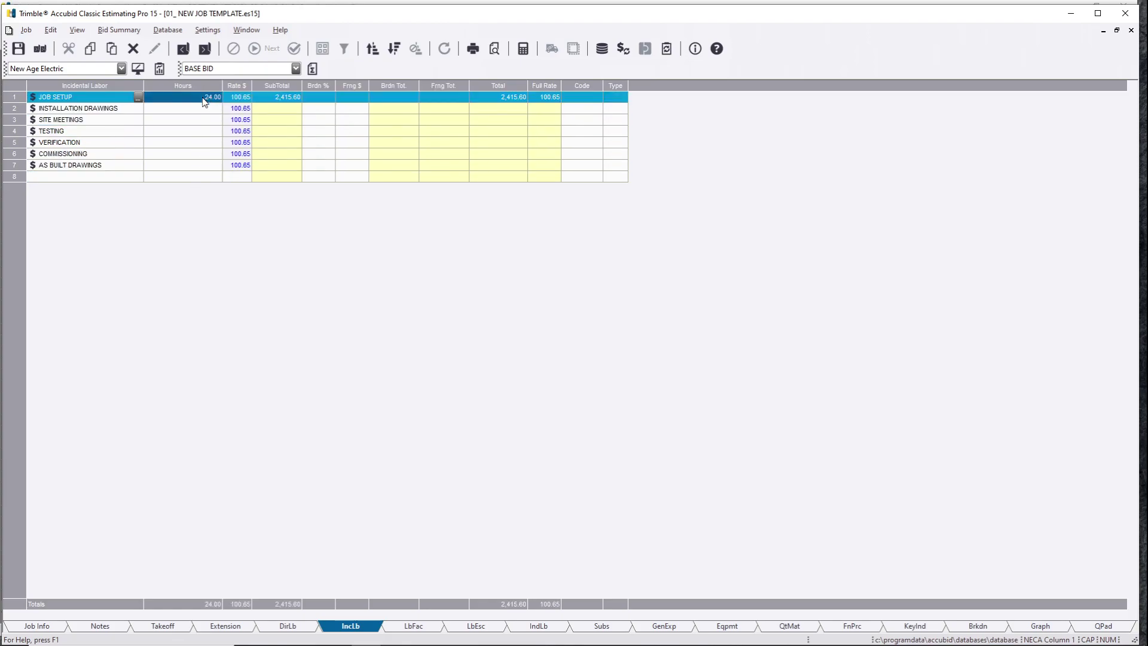
click(138, 107)
click(141, 100)
click(138, 97)
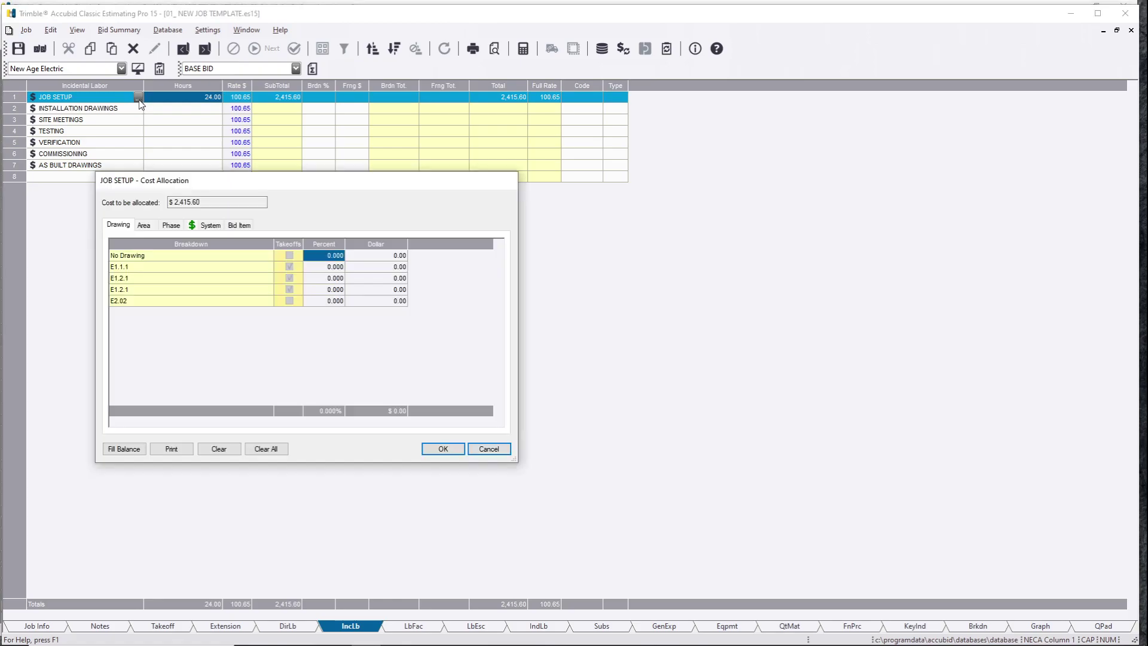
- Show the allocation by phase and enter 33.5% for PHASE I and PHASE II
click(171, 244)
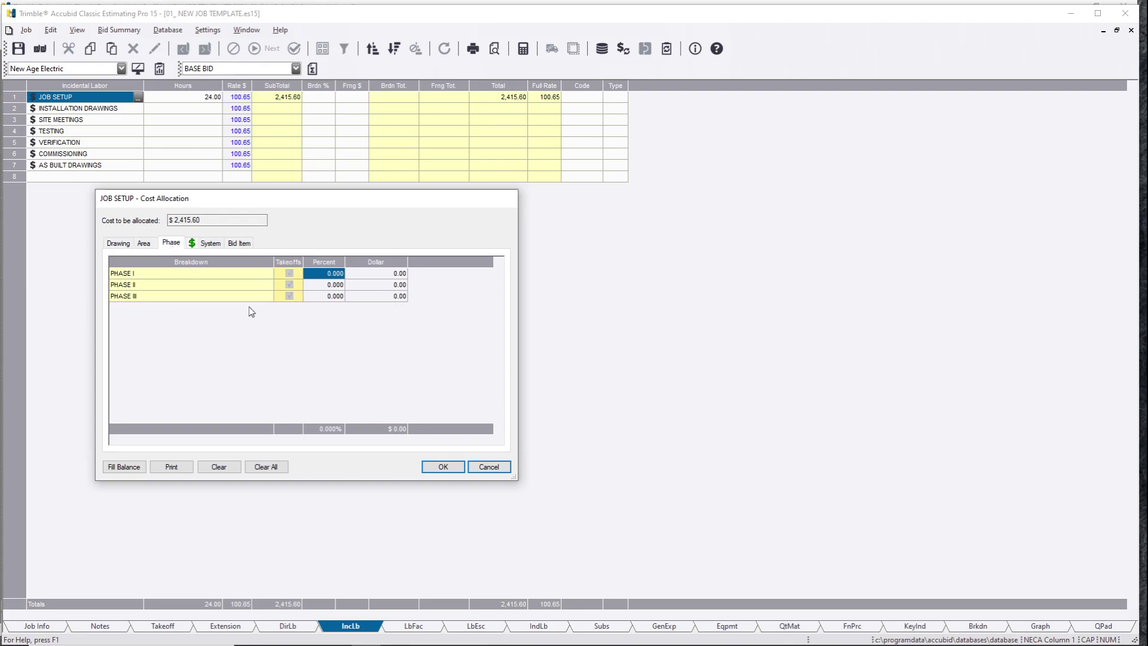
drag(226, 273, 146, 300)
click(148, 266)
click(336, 277)
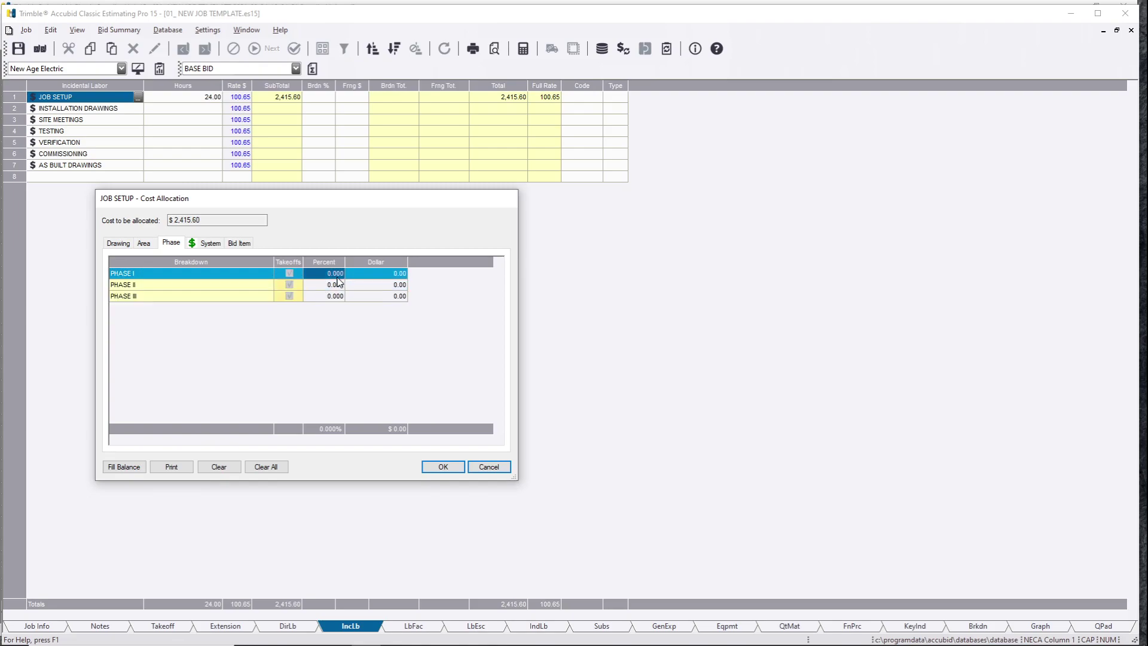
drag(335, 277, 332, 310)
click(330, 308)
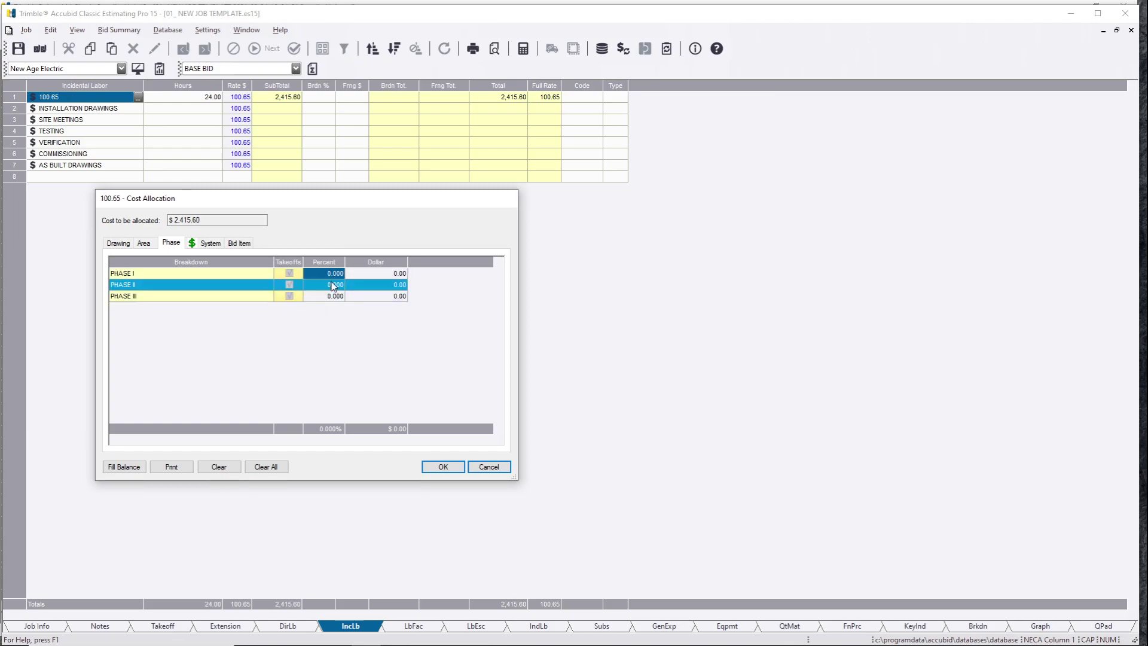
text(33.5)
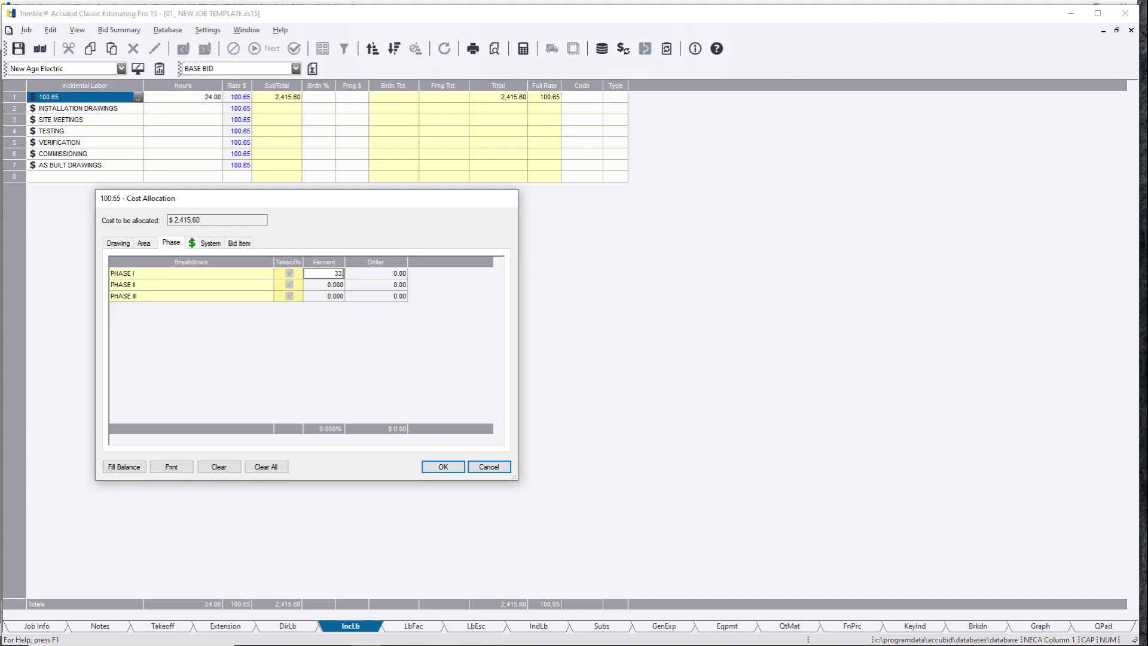
key(Return)
text(33.5)
key(Return)
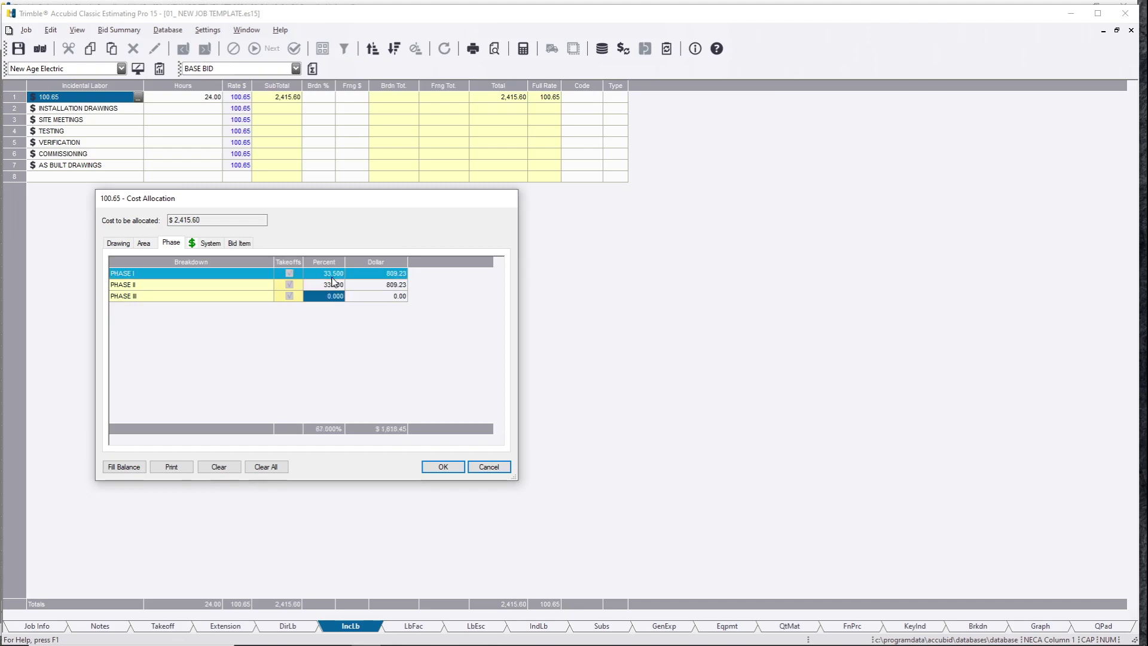
- Set PHASE III to 33%, check the percentage and dollar totals, and confirm the allocation
click(337, 299)
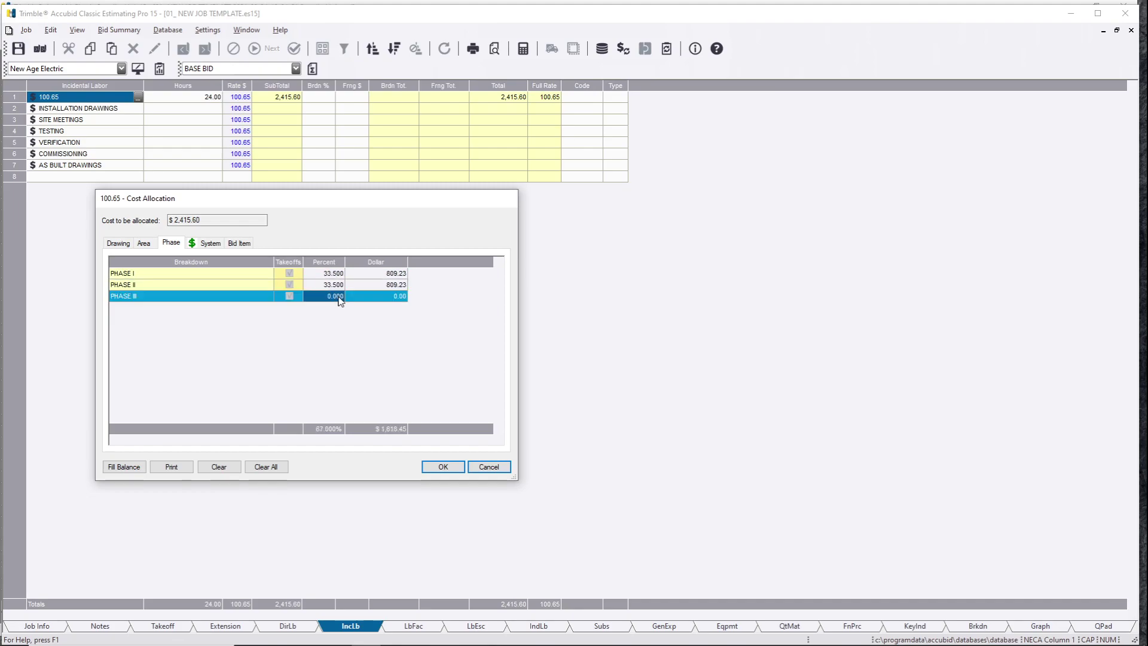
text(33.5)
key(Return)
click(340, 305)
text(33)
key(Return)
key(shift+Up)
key(shift+Up)
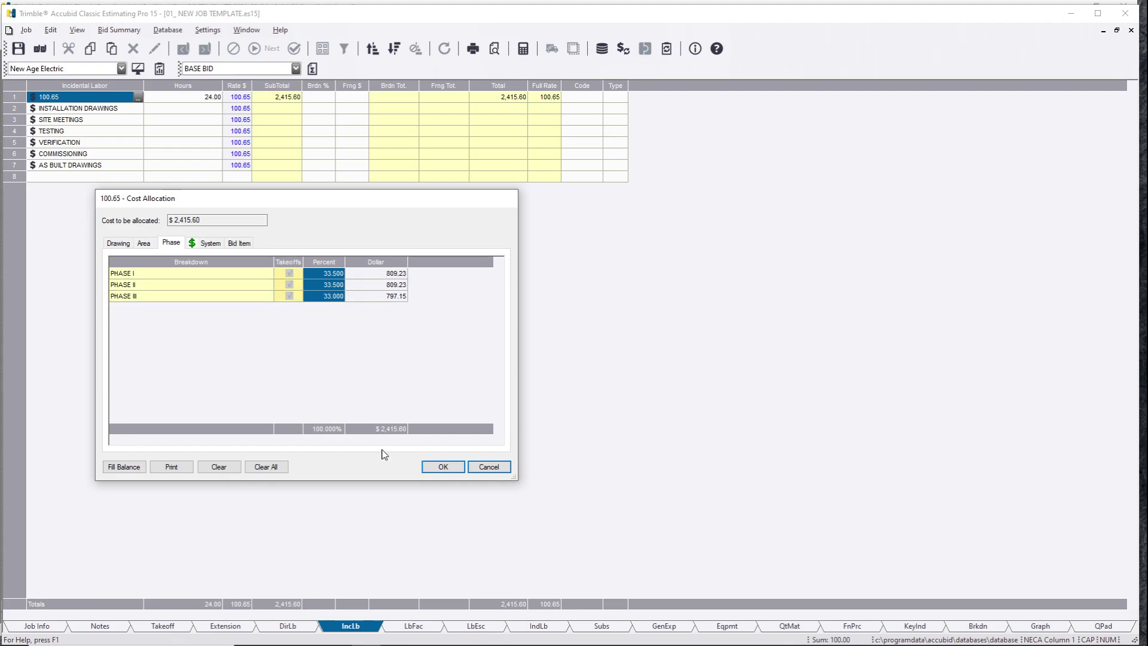
click(391, 430)
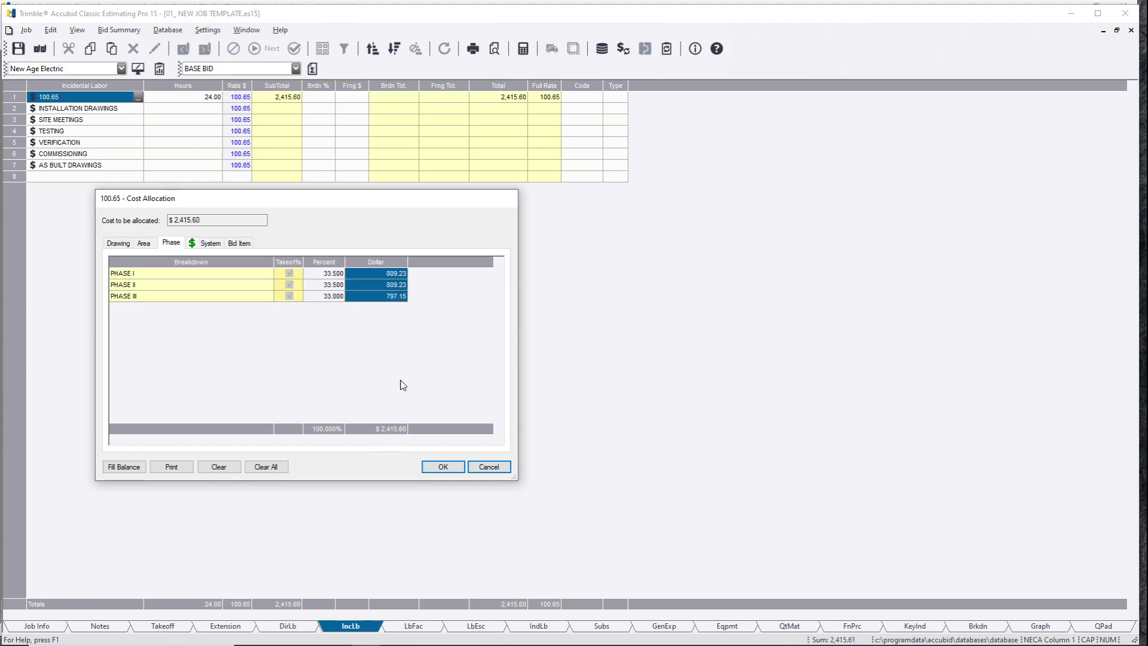
click(441, 467)
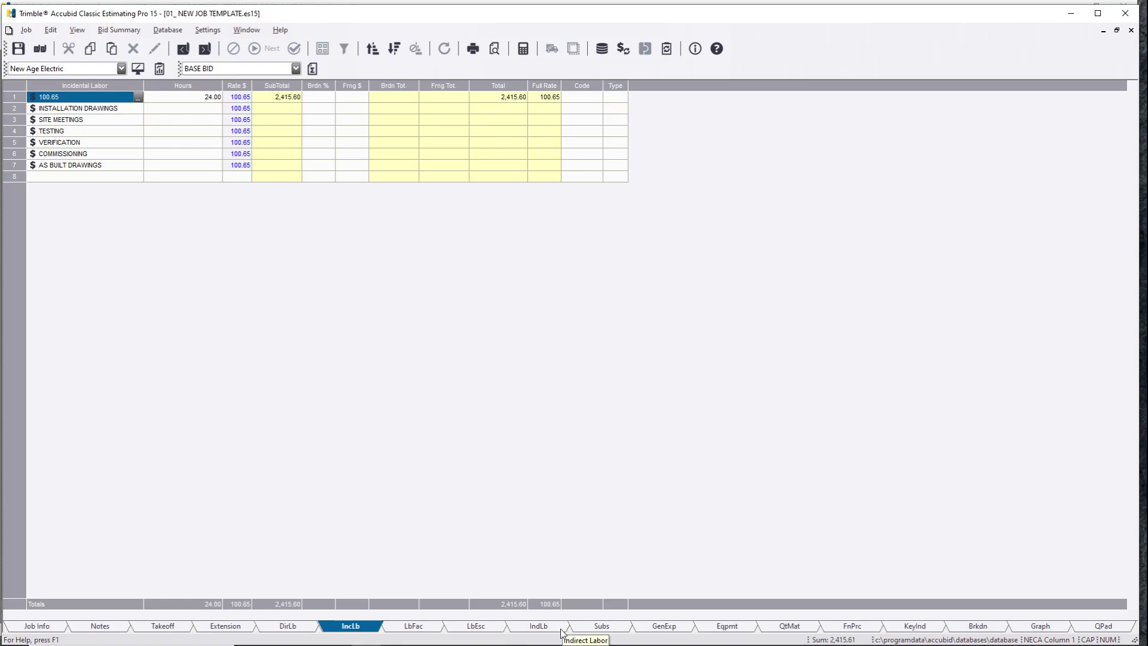
- On the Subs sheet, copy the FIRE ALARM row and paste two duplicates
click(601, 626)
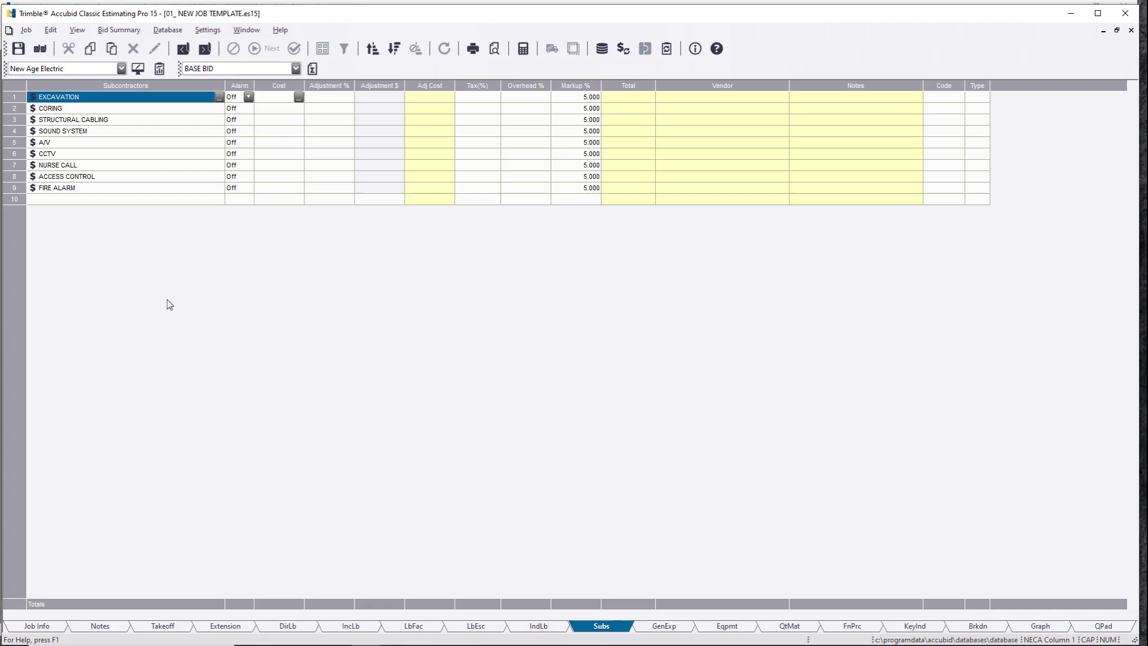
right_click(25, 189)
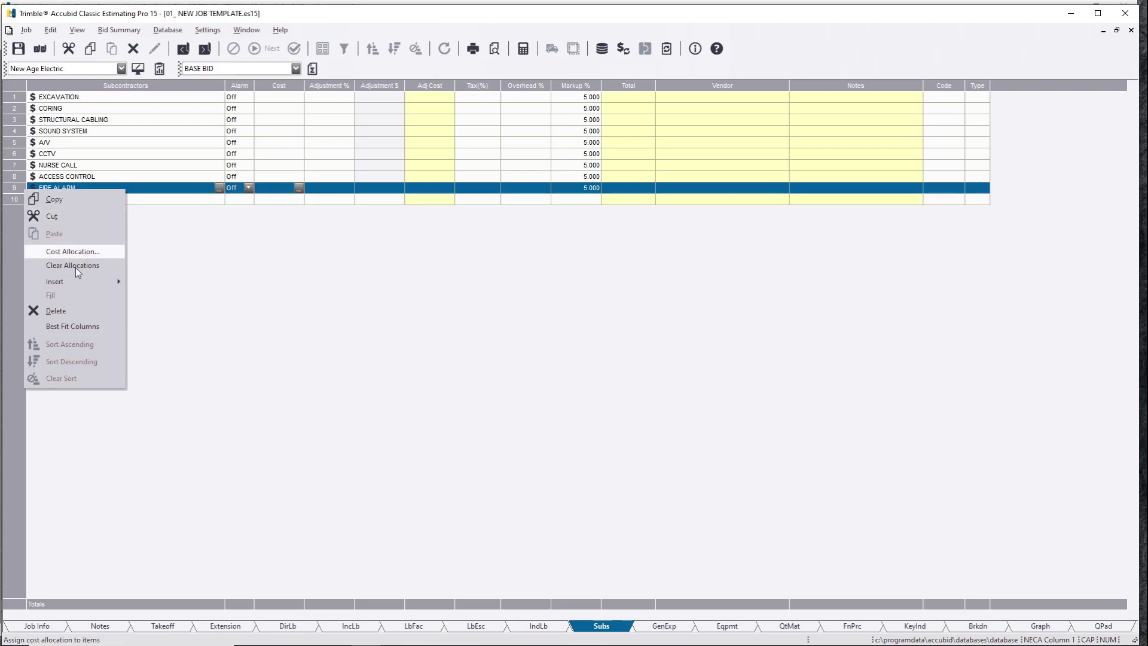
click(78, 202)
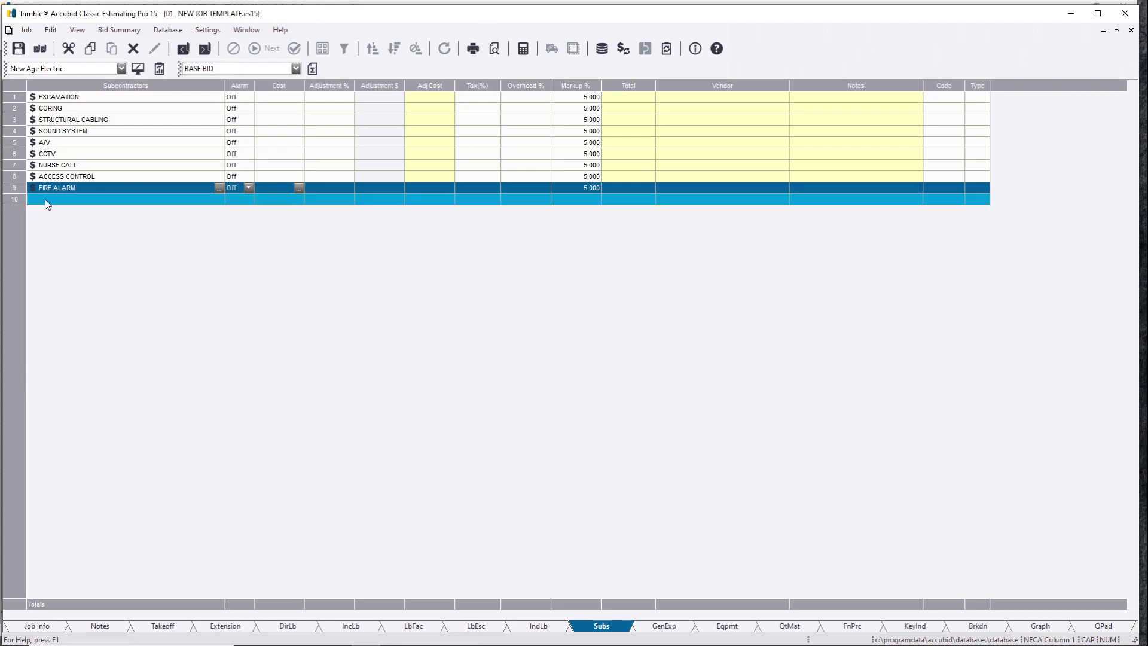
right_click(24, 201)
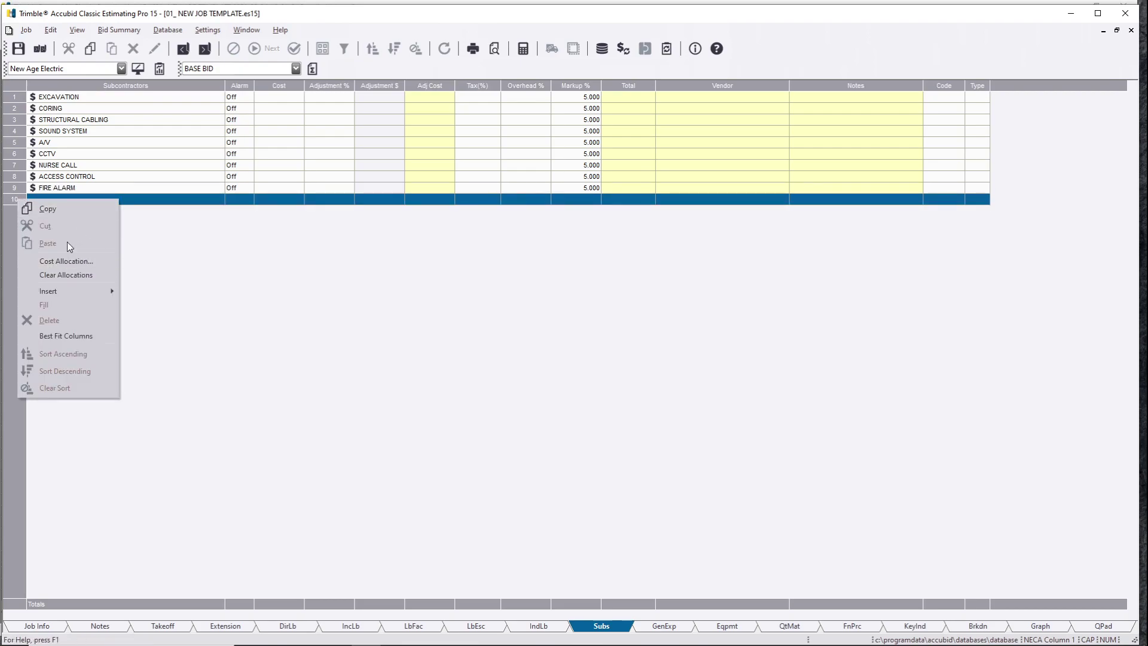
click(56, 190)
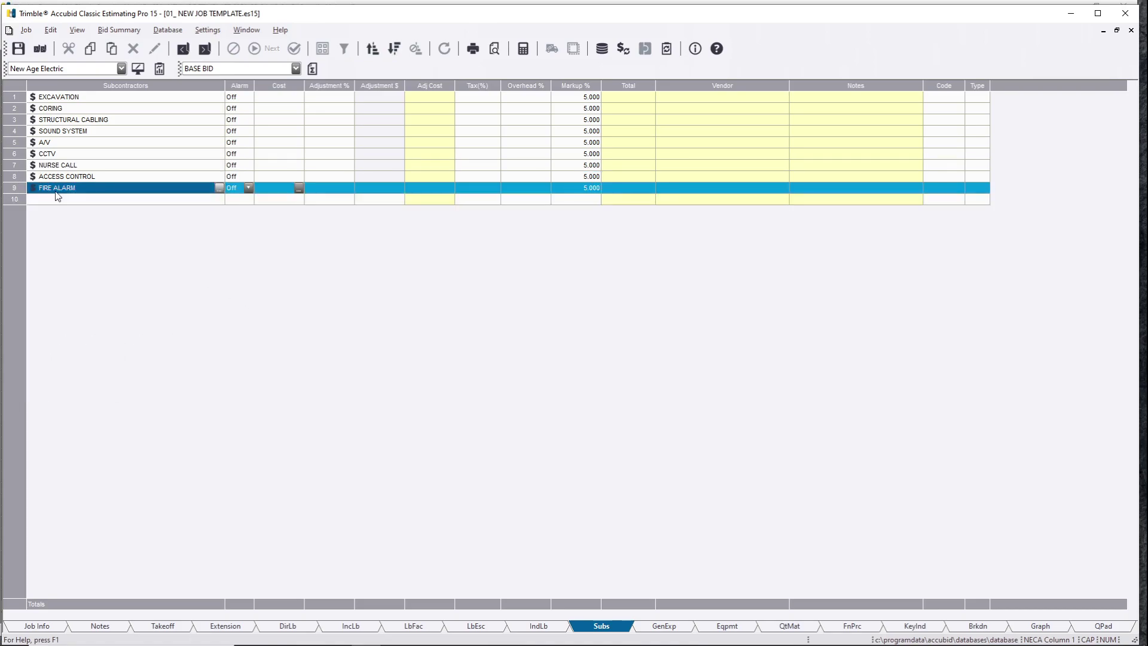
key(ctrl+v)
key(ctrl+v)
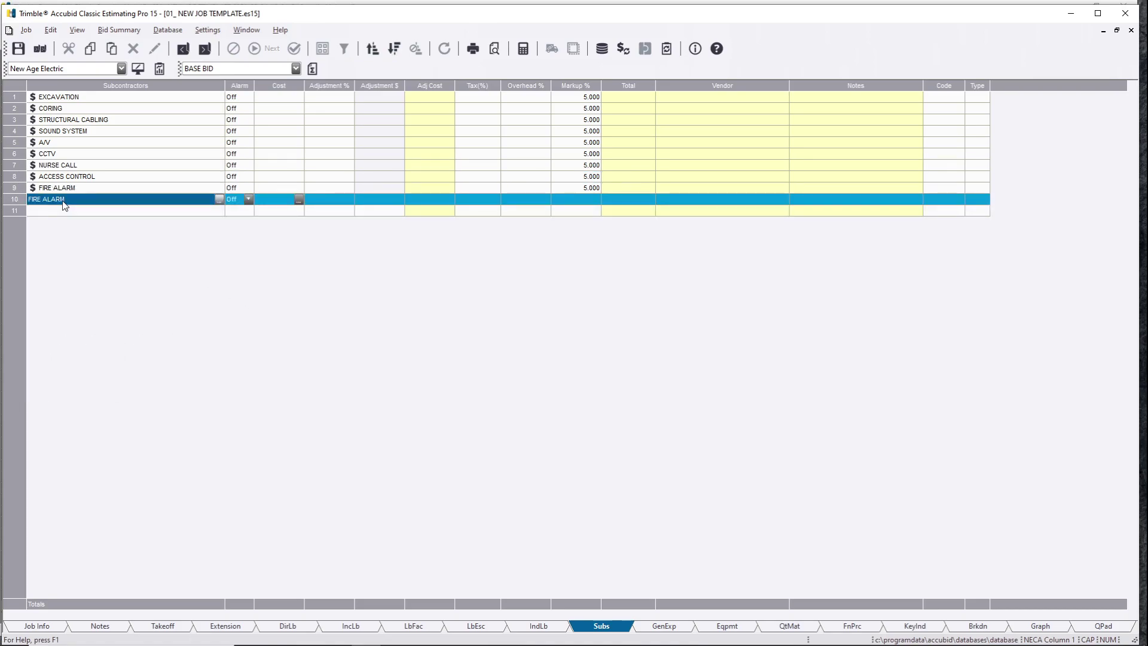
- Allocate the first FIRE ALARM copy 100% to the FIRE ALARM system
click(89, 201)
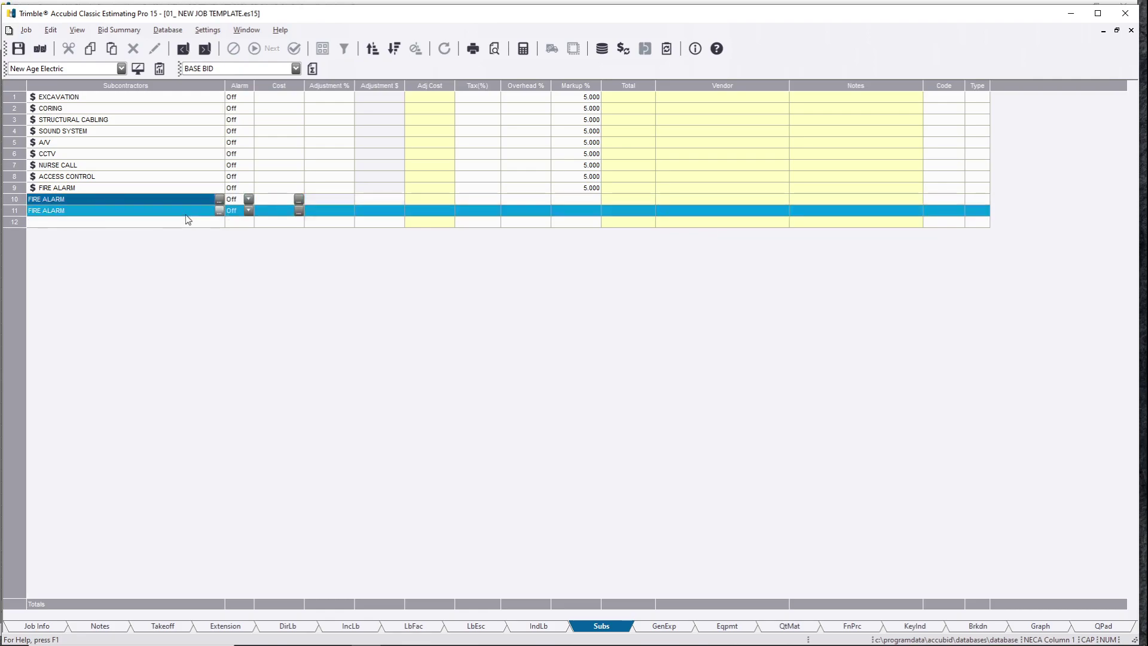
click(220, 199)
click(197, 242)
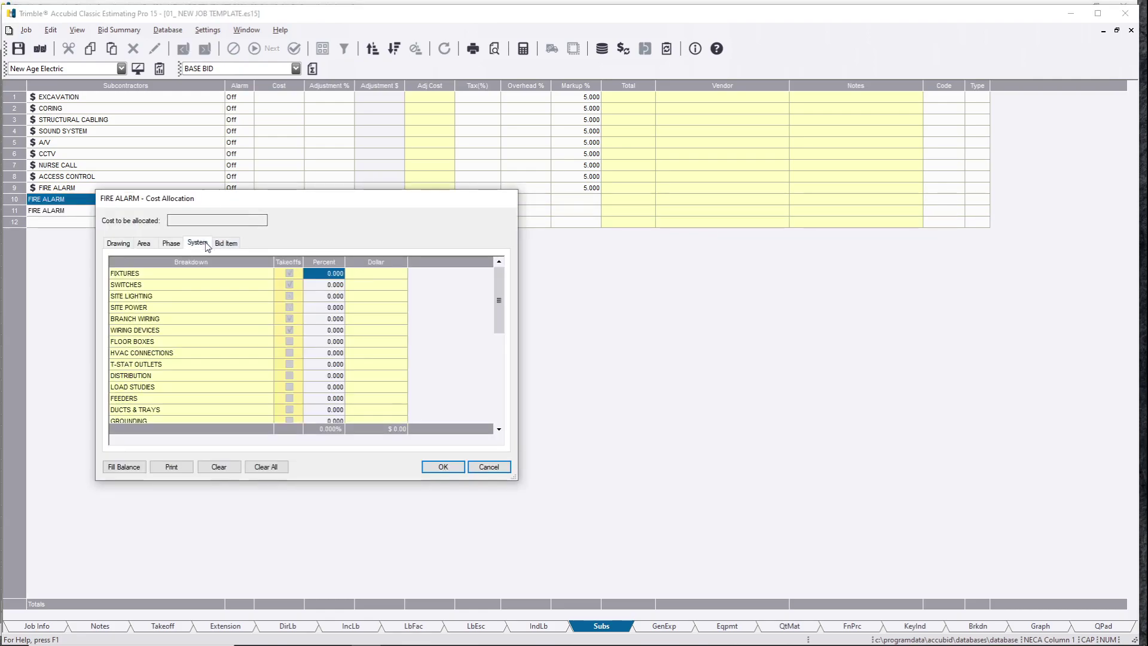
scroll(216, 335, down, 5)
click(211, 365)
click(315, 385)
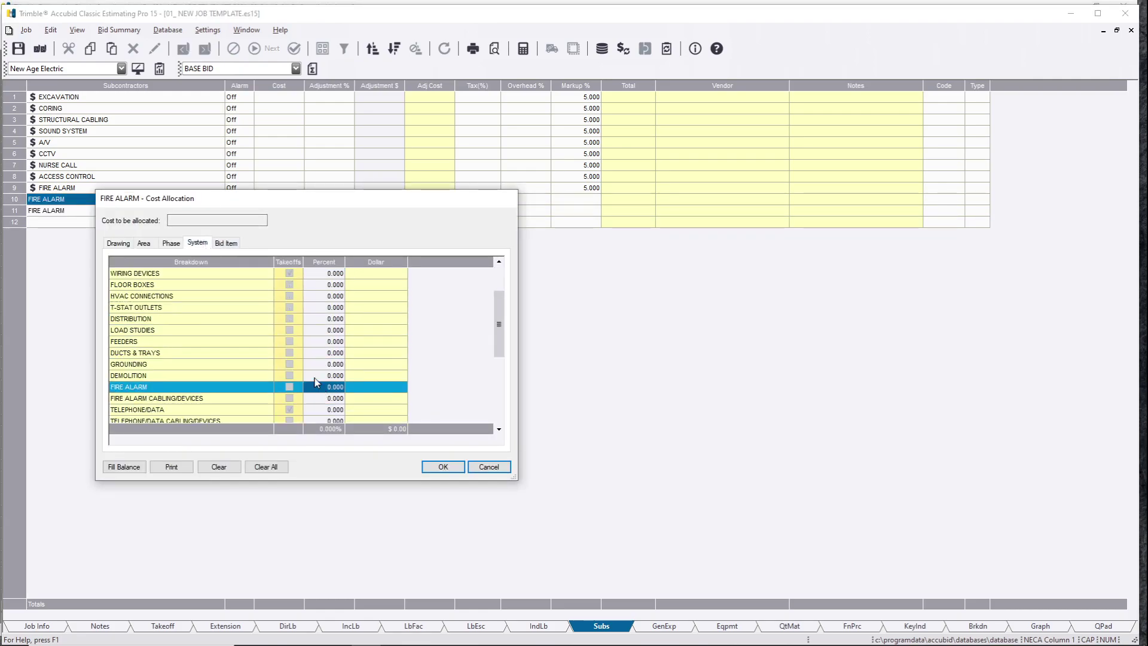
text(100)
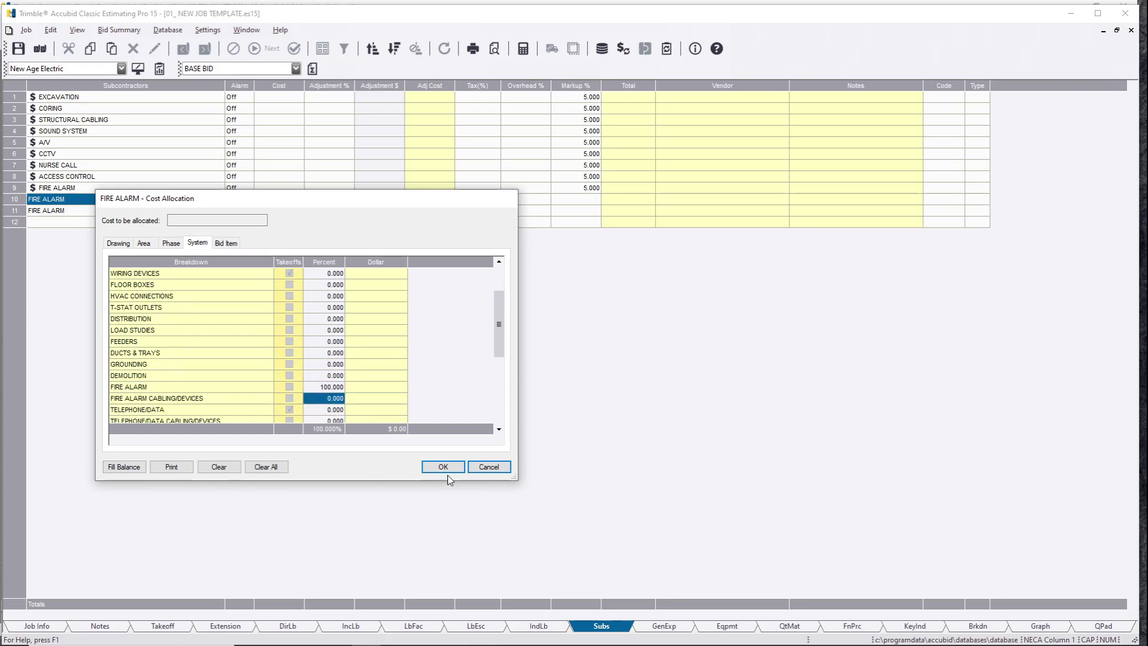
click(443, 466)
- Allocate the second FIRE ALARM copy 100% to the FIRE ALARM system
click(179, 210)
click(220, 210)
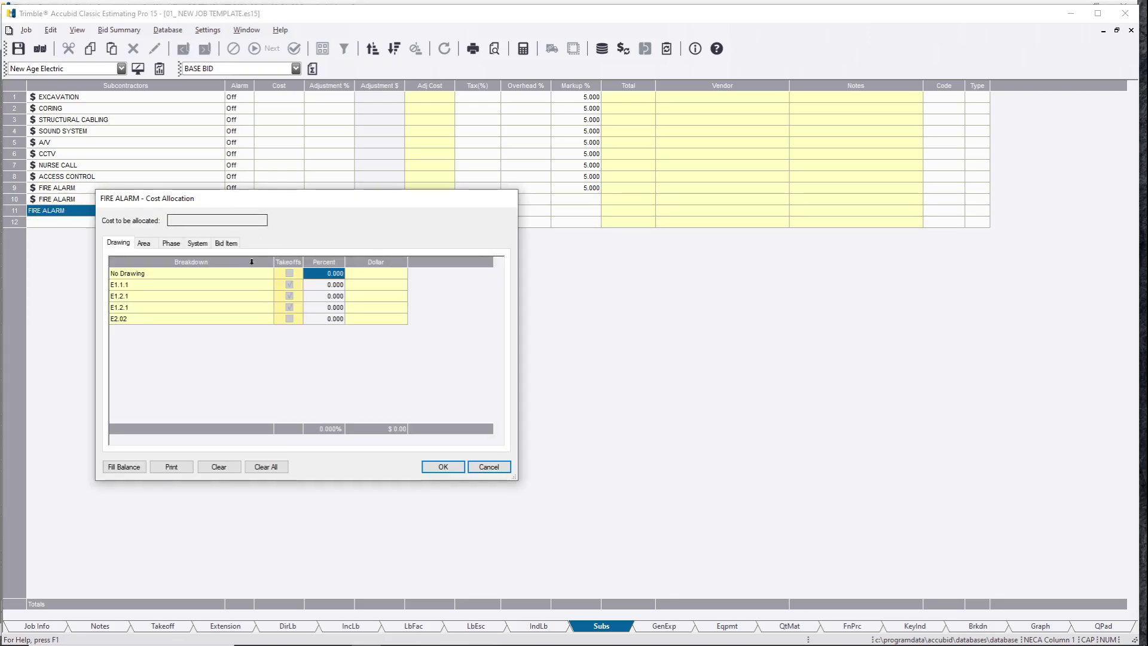
click(198, 243)
scroll(249, 357, down, 3)
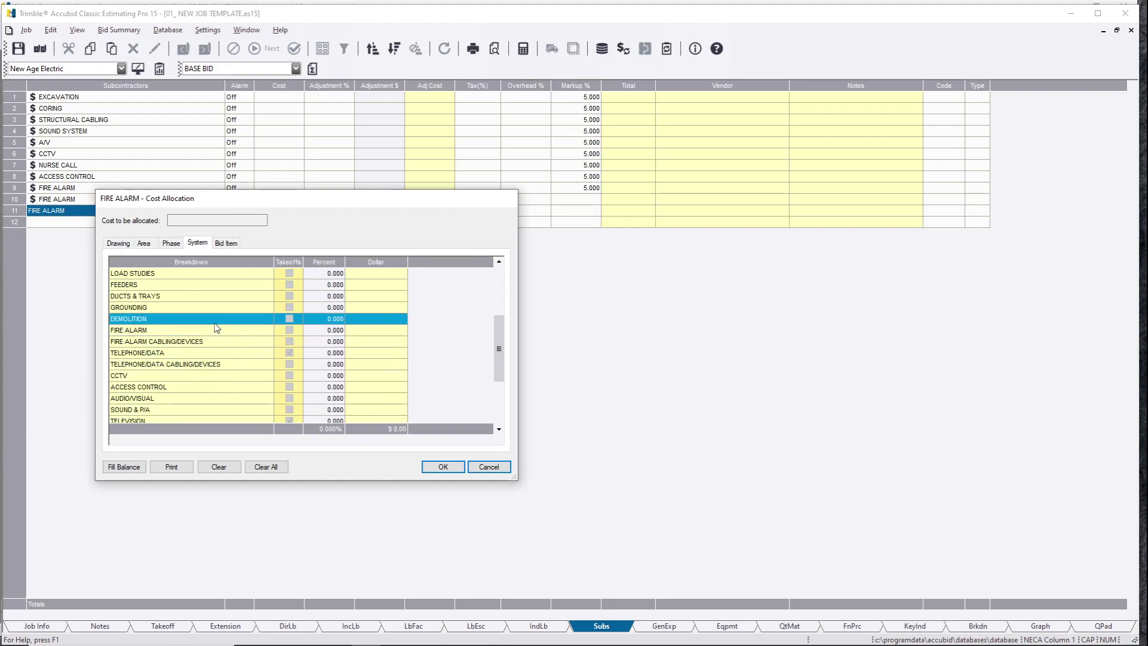
click(326, 330)
text(100)
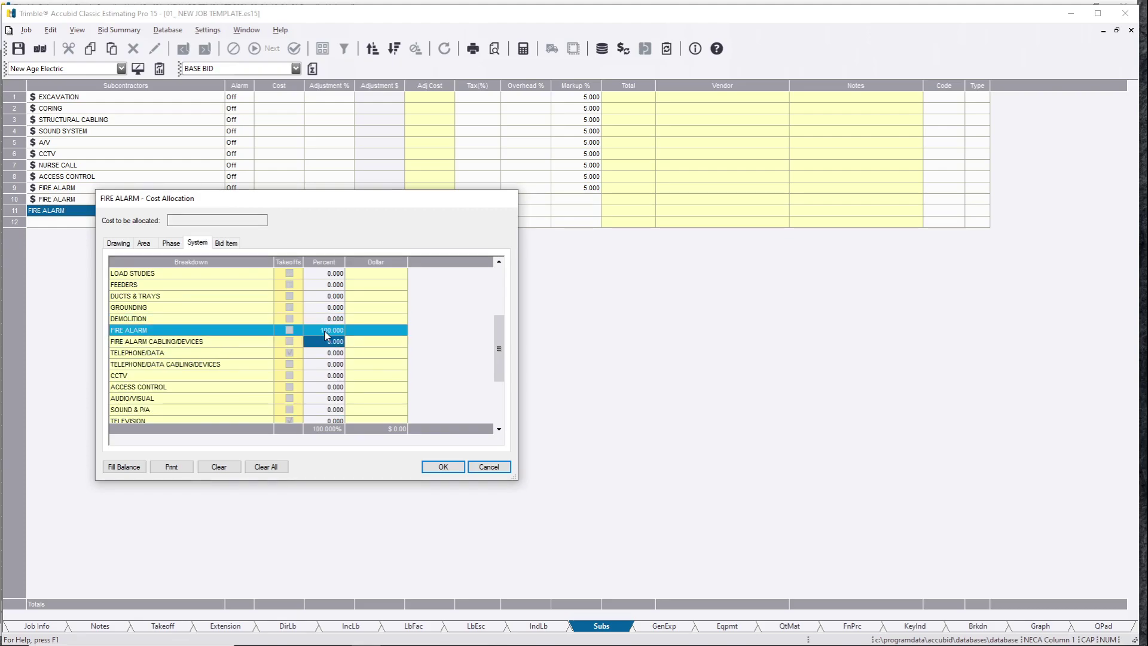
key(Return)
click(442, 467)
click(92, 197)
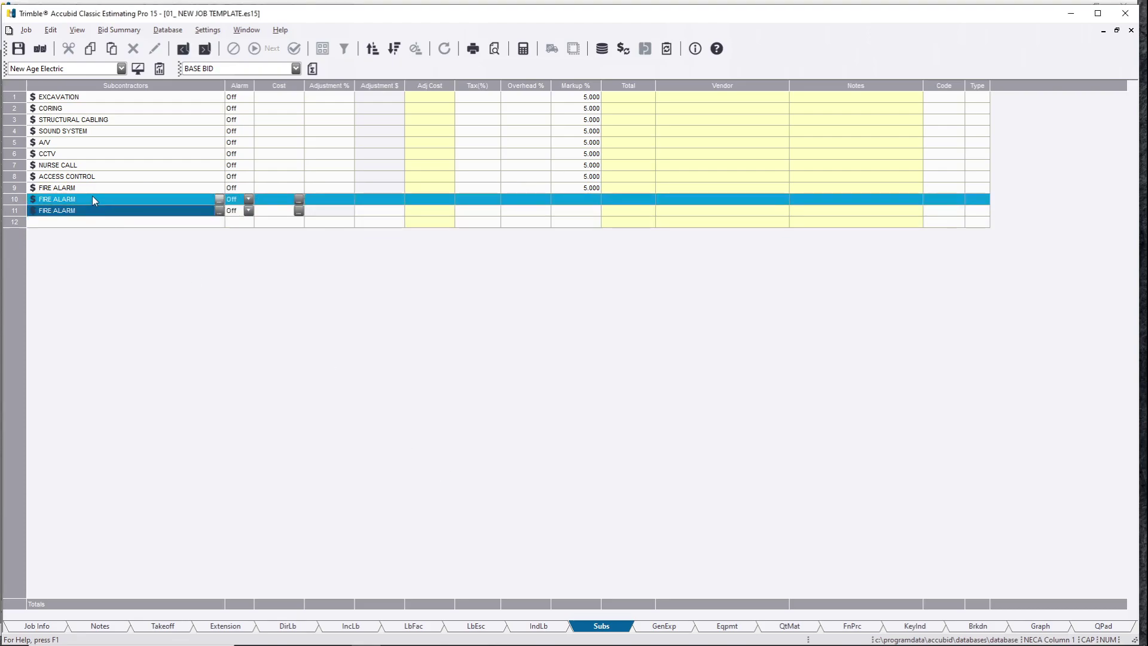
- Rename the three fire alarm rows to FIRE ALARM PHASE 1, PHASE 2 and PHASE 3
click(93, 188)
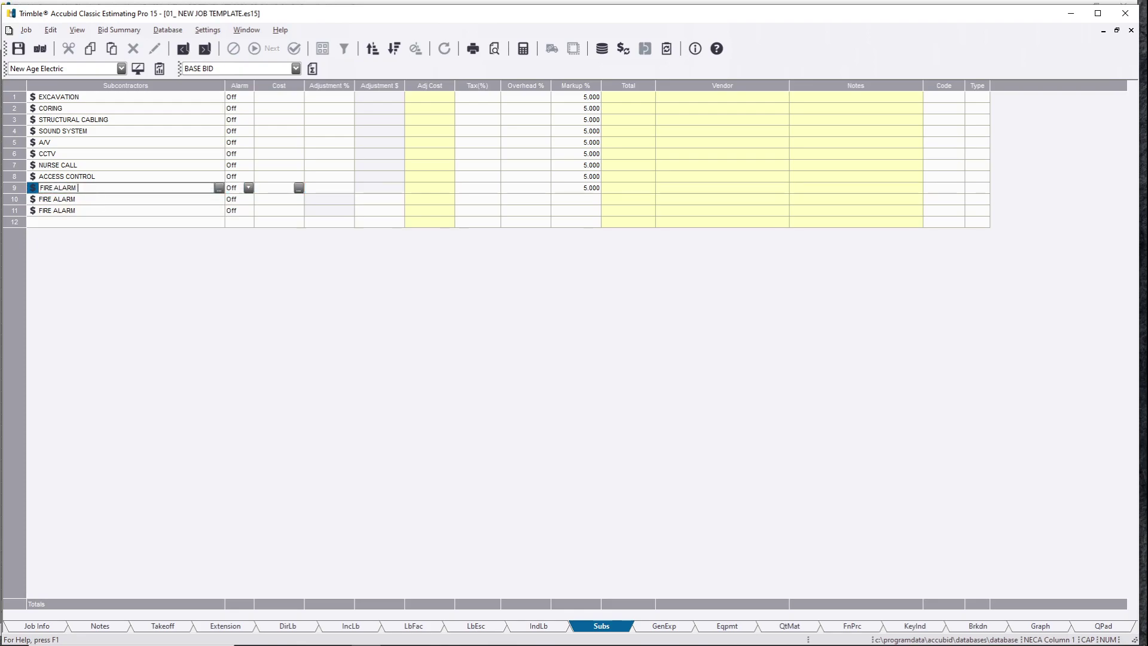
text(PHASE 1)
click(131, 204)
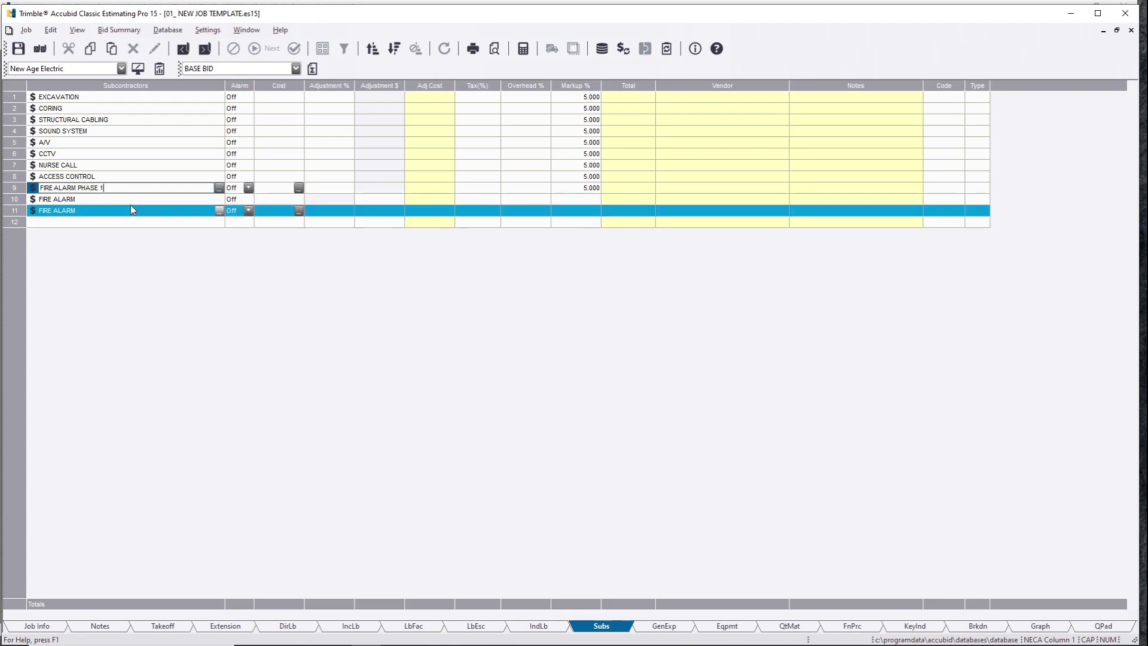
click(127, 203)
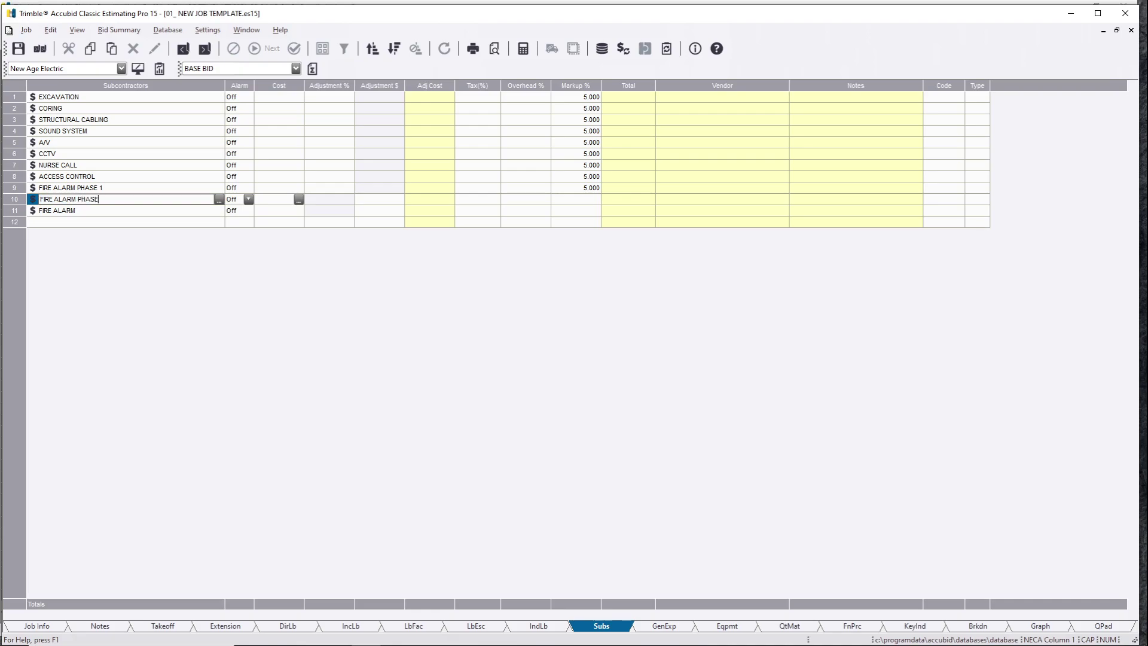
click(122, 208)
click(120, 210)
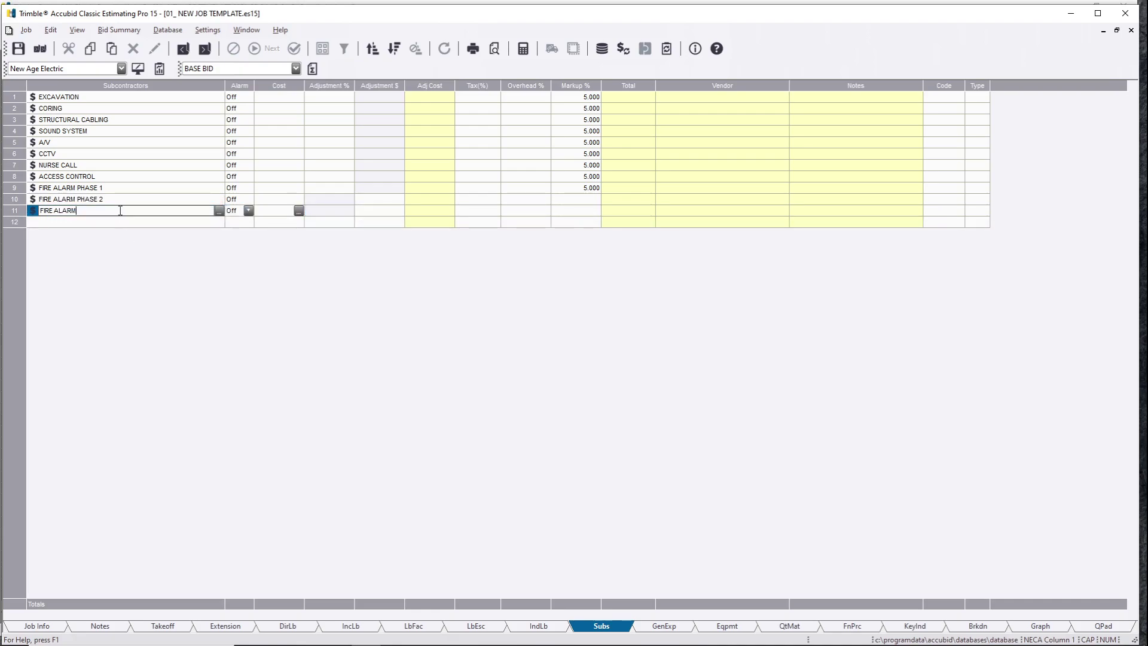
text(PHASE 3)
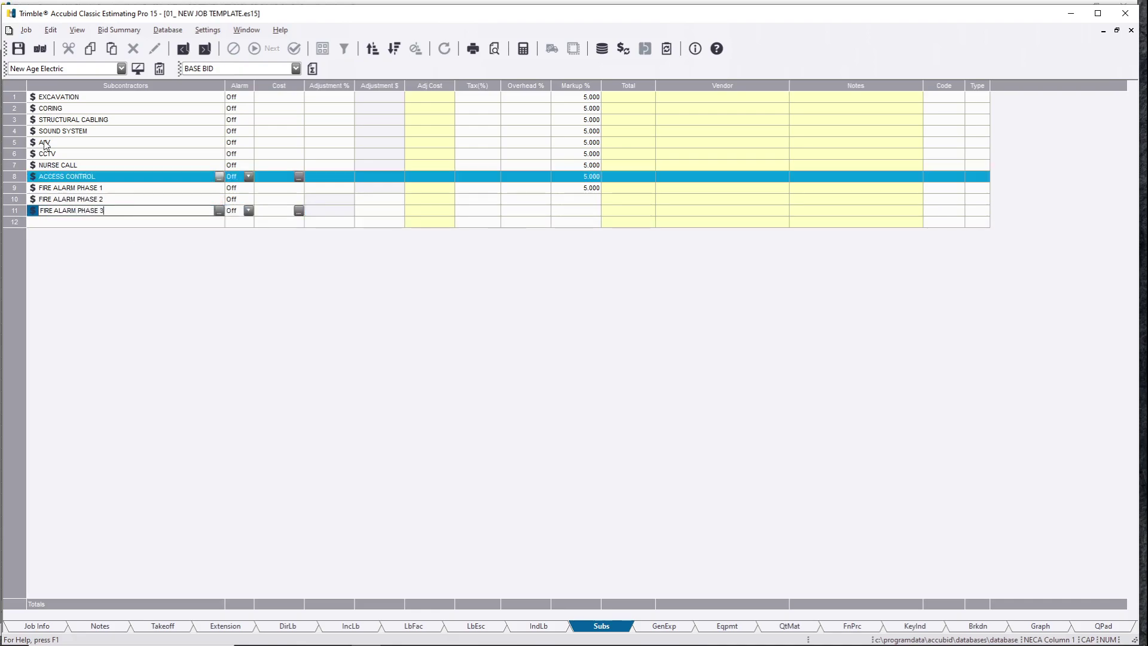
key(Return)
- Allocate FIRE ALARM PHASE 1 100% to PHASE I
click(219, 189)
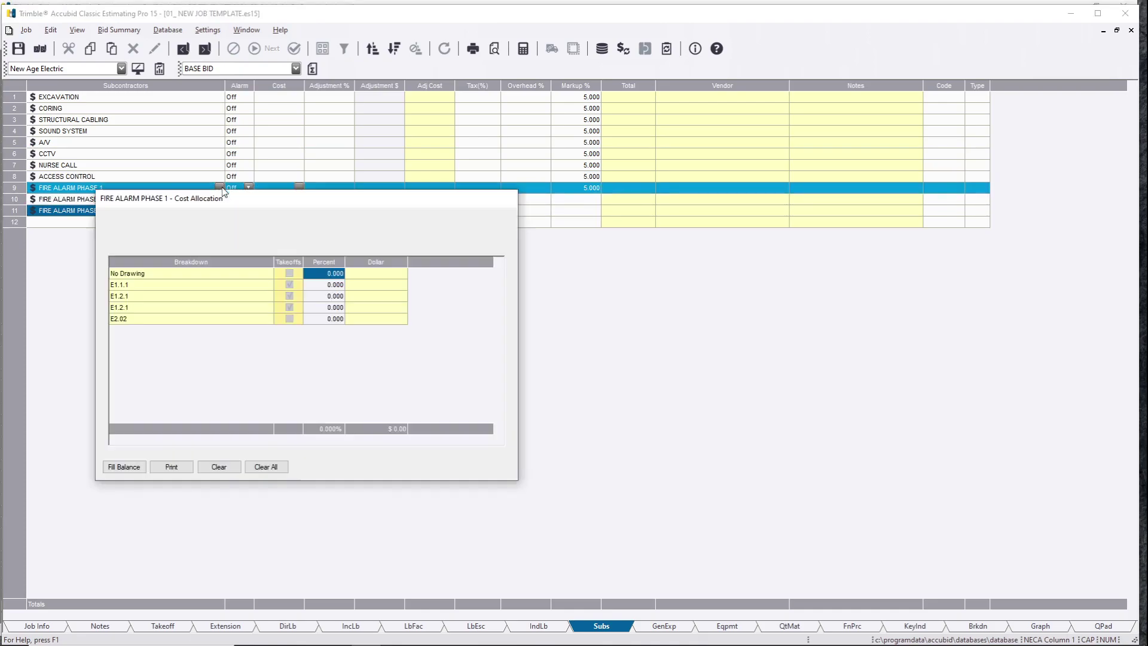
click(171, 243)
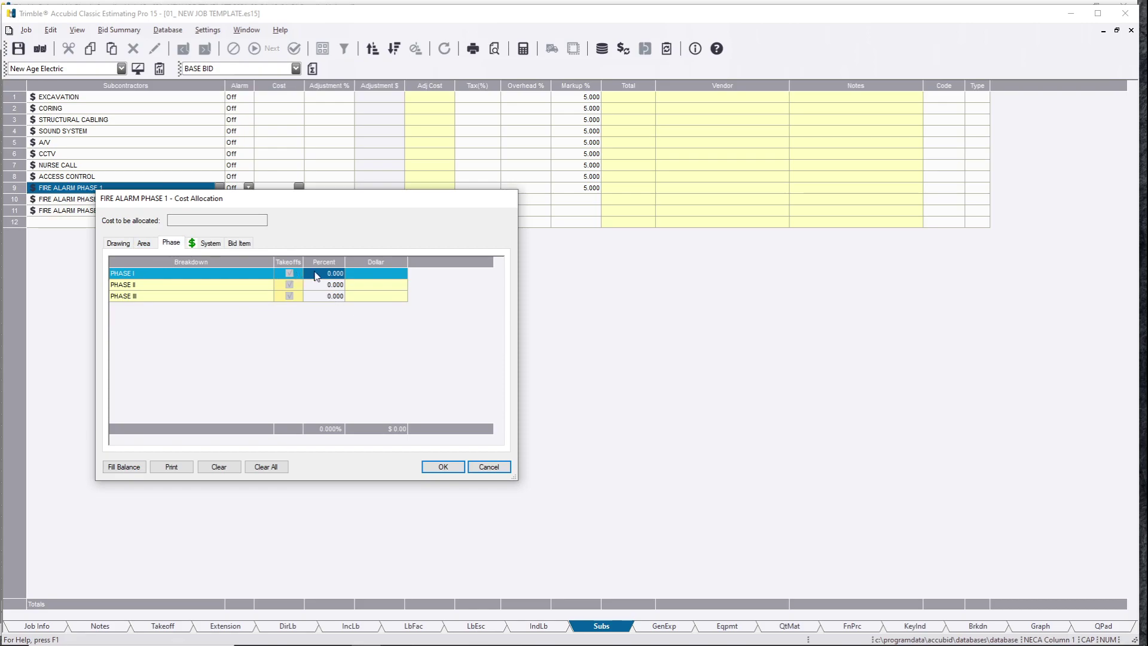
text(100)
key(Return)
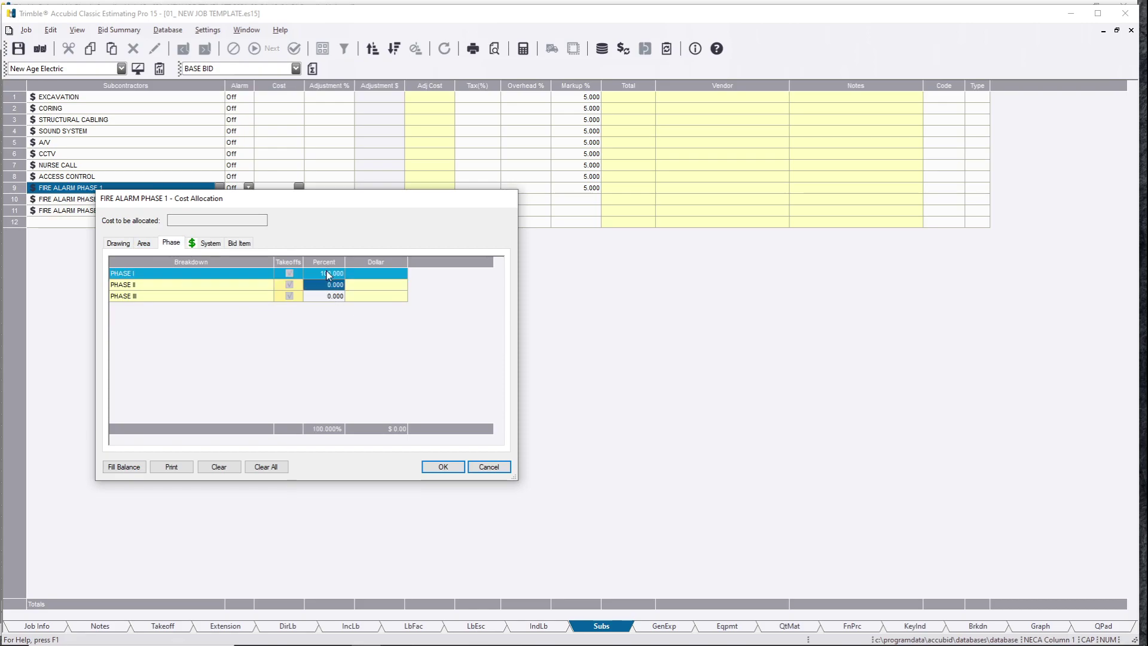
click(443, 466)
- Allocate FIRE ALARM PHASE 2 100% to PHASE II
click(219, 199)
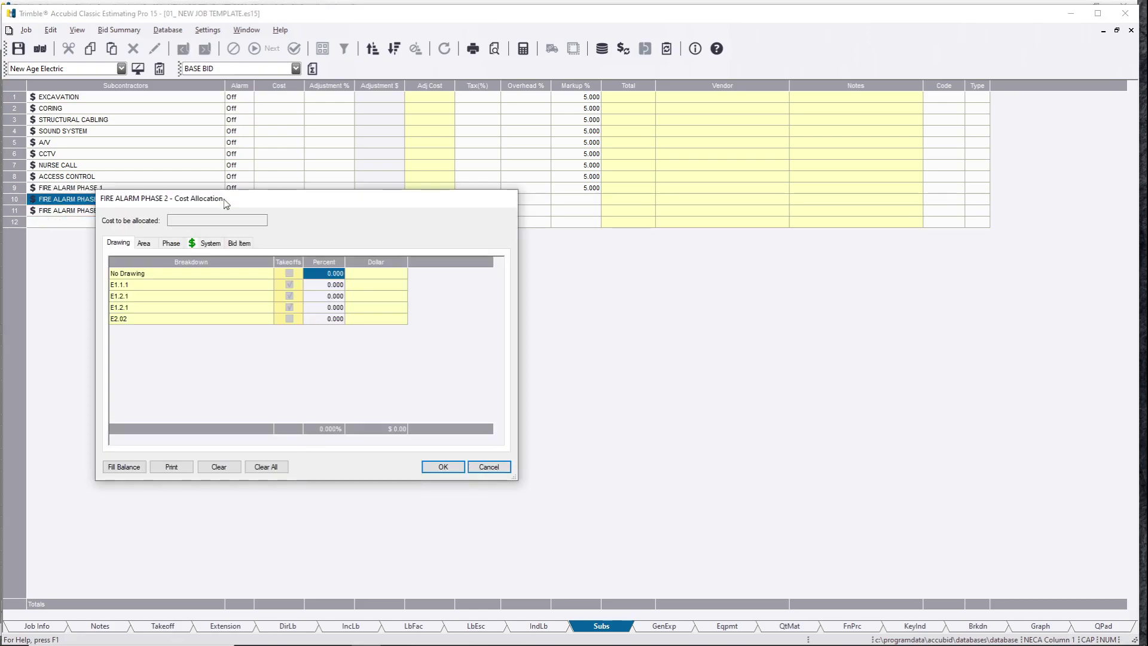
click(171, 243)
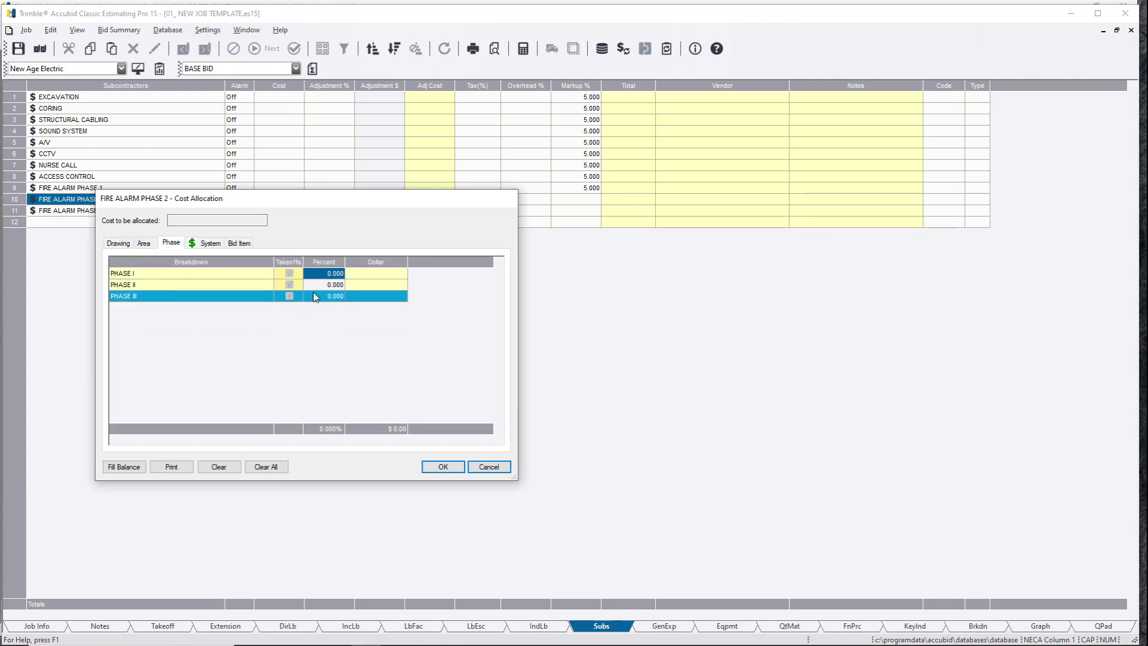
click(327, 289)
text(100)
key(Return)
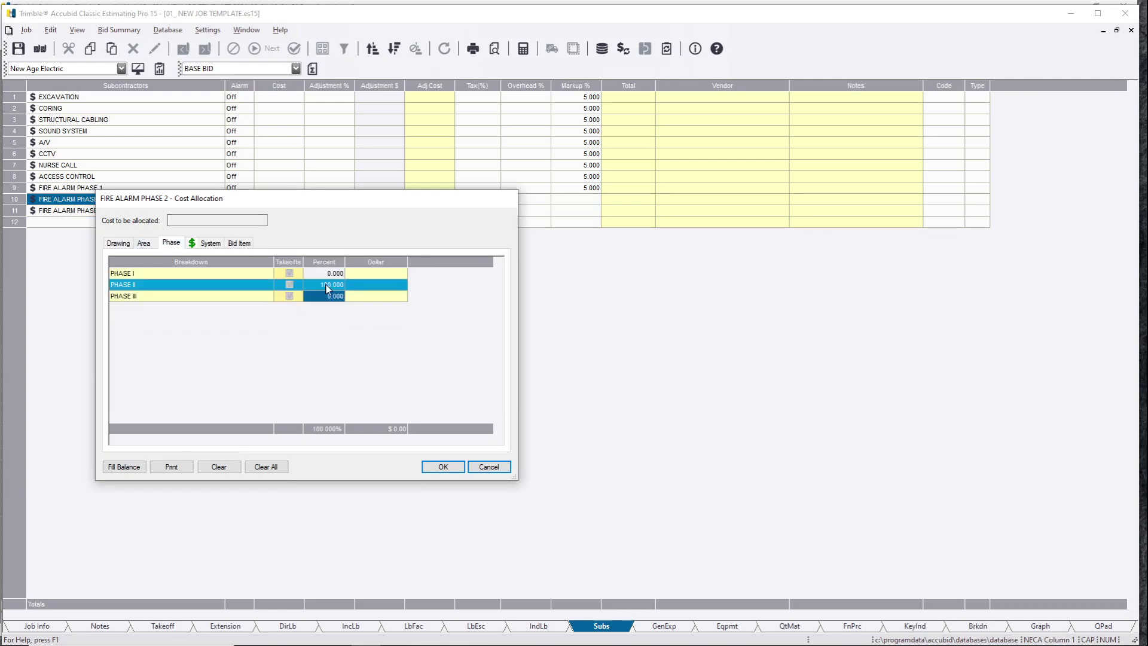
click(443, 467)
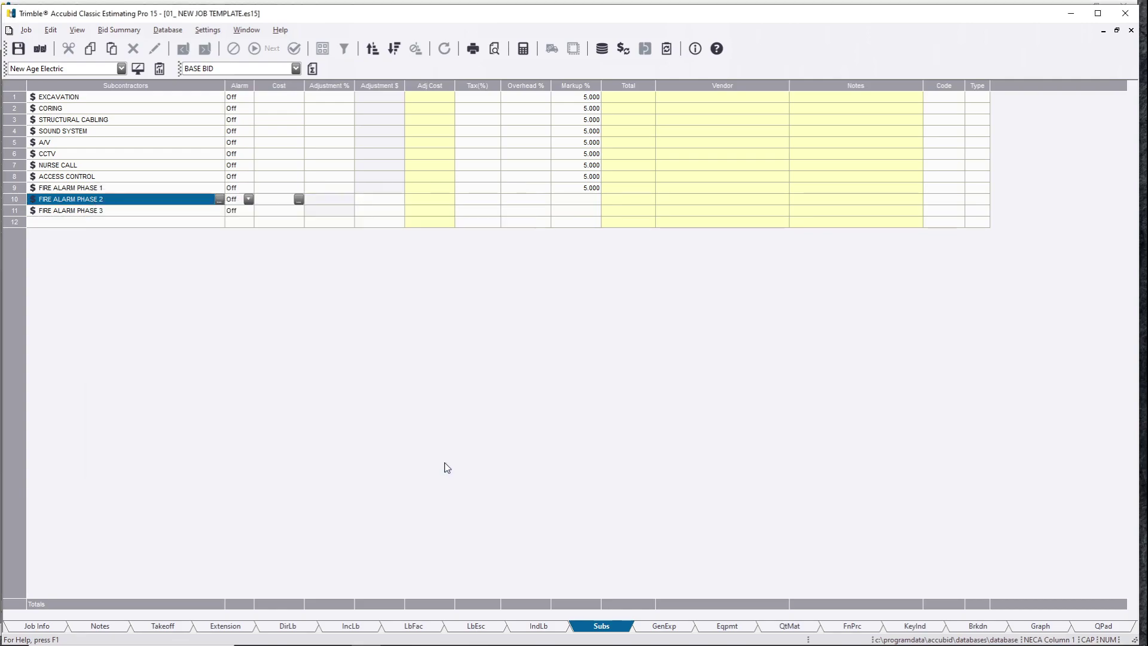
- Allocate FIRE ALARM PHASE 3 100% to PHASE III
click(226, 214)
click(172, 243)
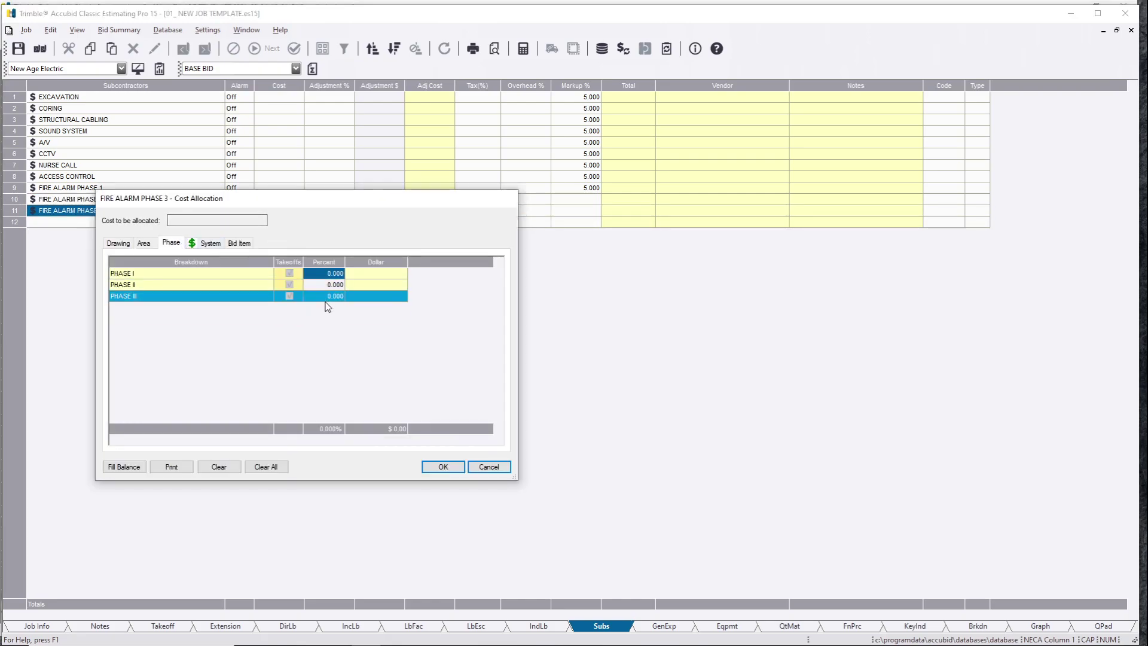
click(331, 296)
text(100)
key(Return)
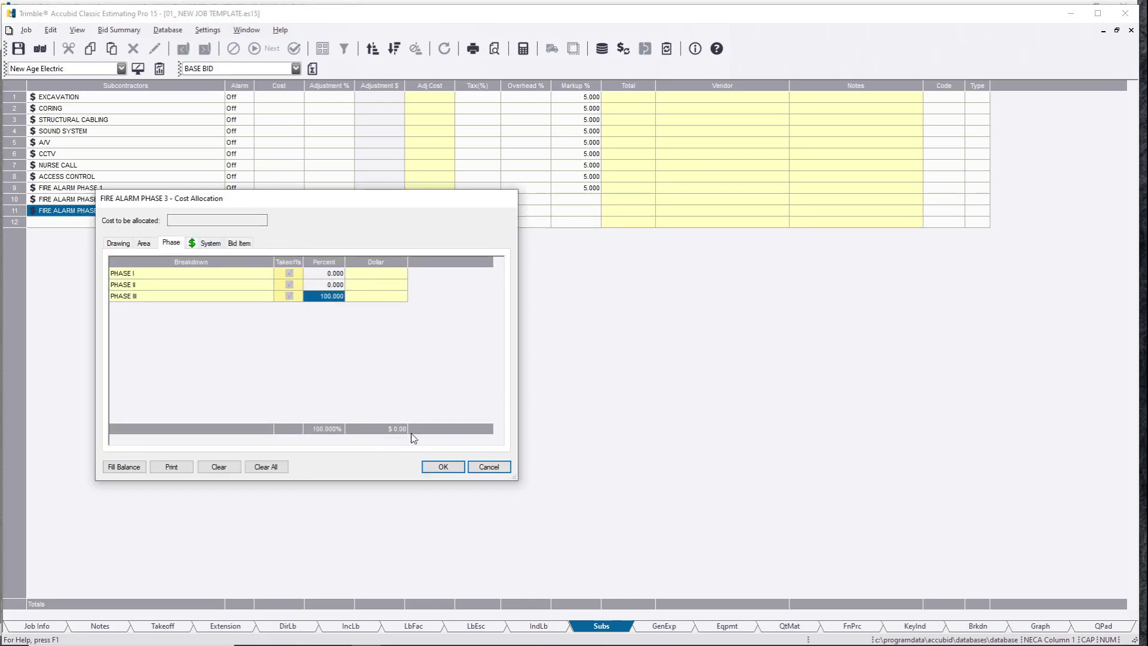
click(441, 467)
- Enter costs of 5,000, 7,000 and 2,500 for FIRE ALARM PHASE 1, 2 and 3
click(284, 189)
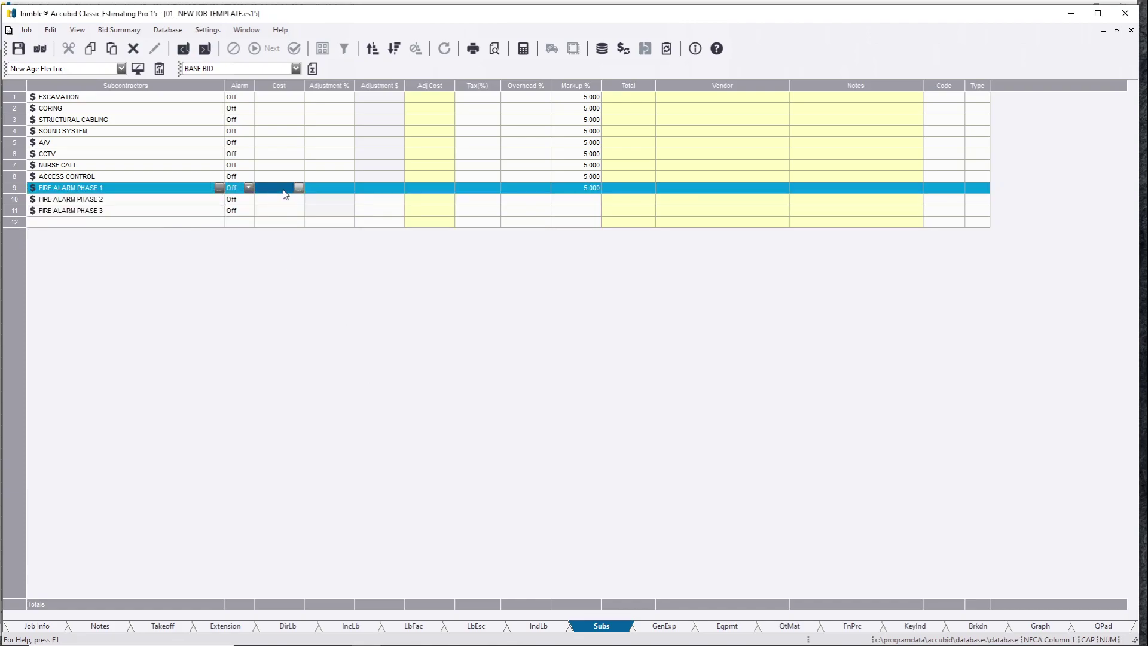
text(5000)
key(Return)
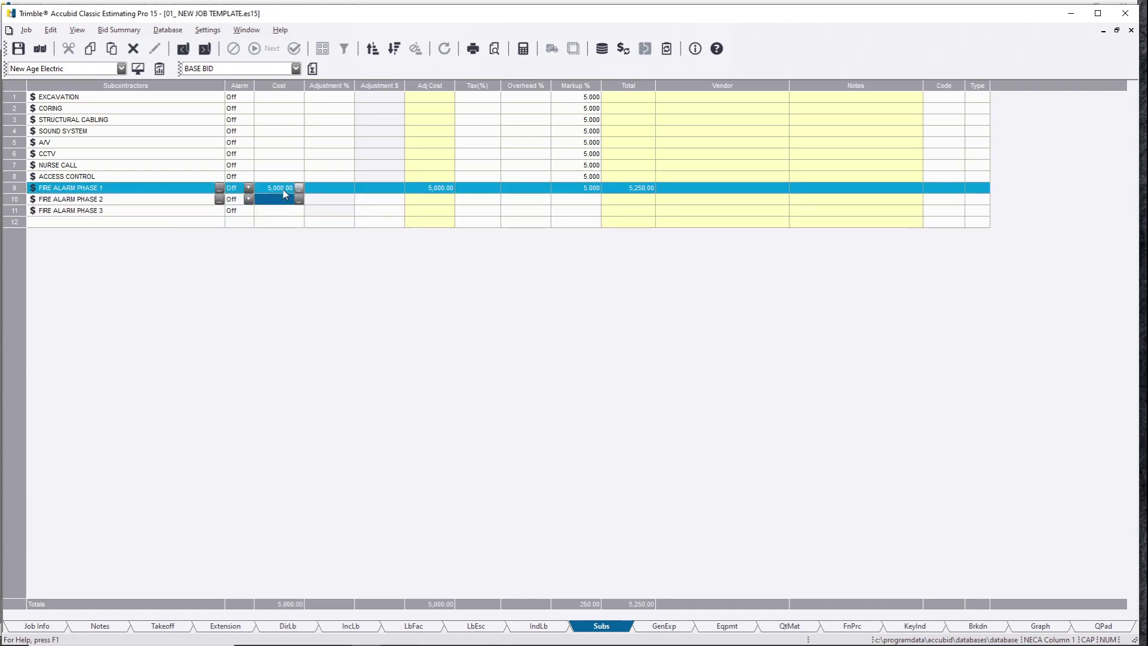
click(282, 203)
text(7,000.00)
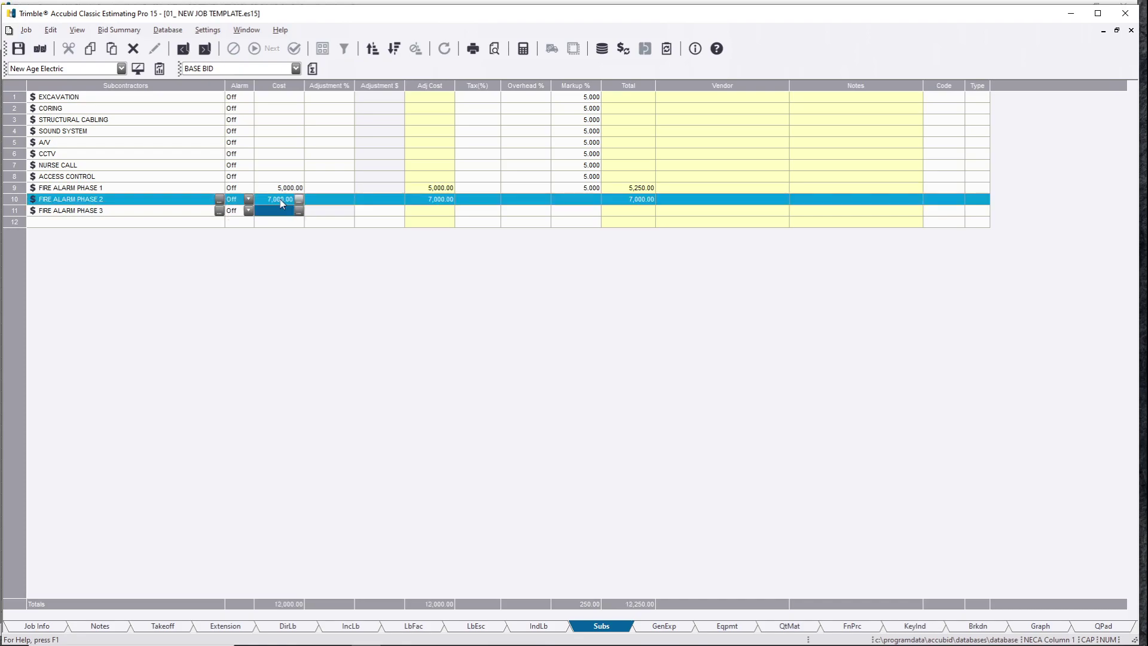
key(Return)
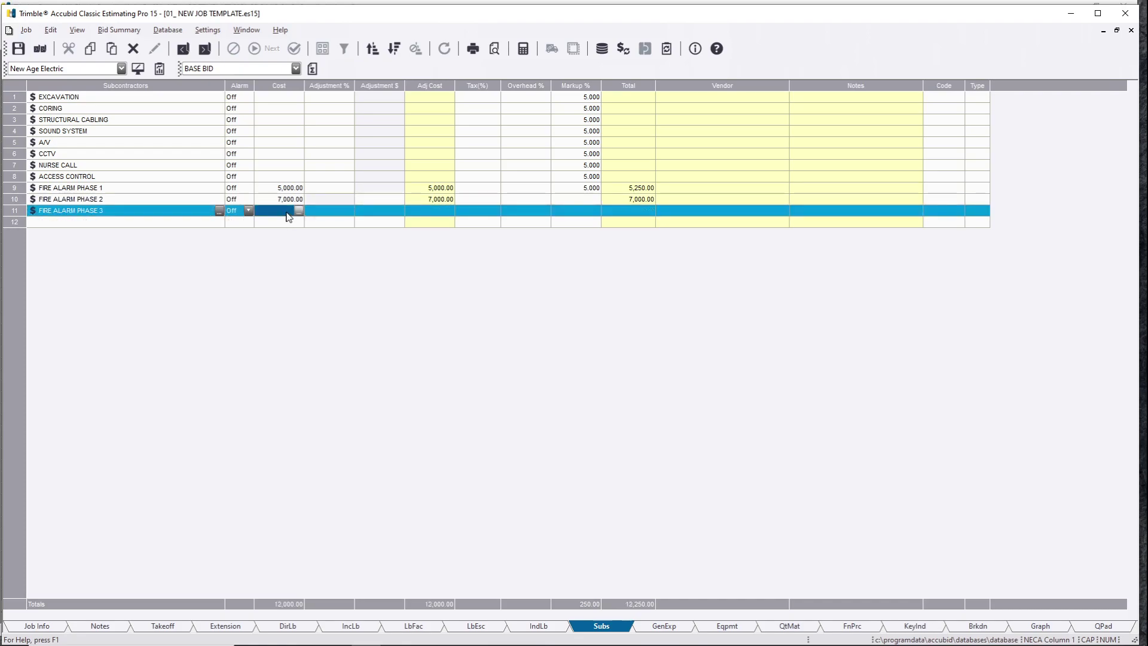
text(2500)
key(Return)
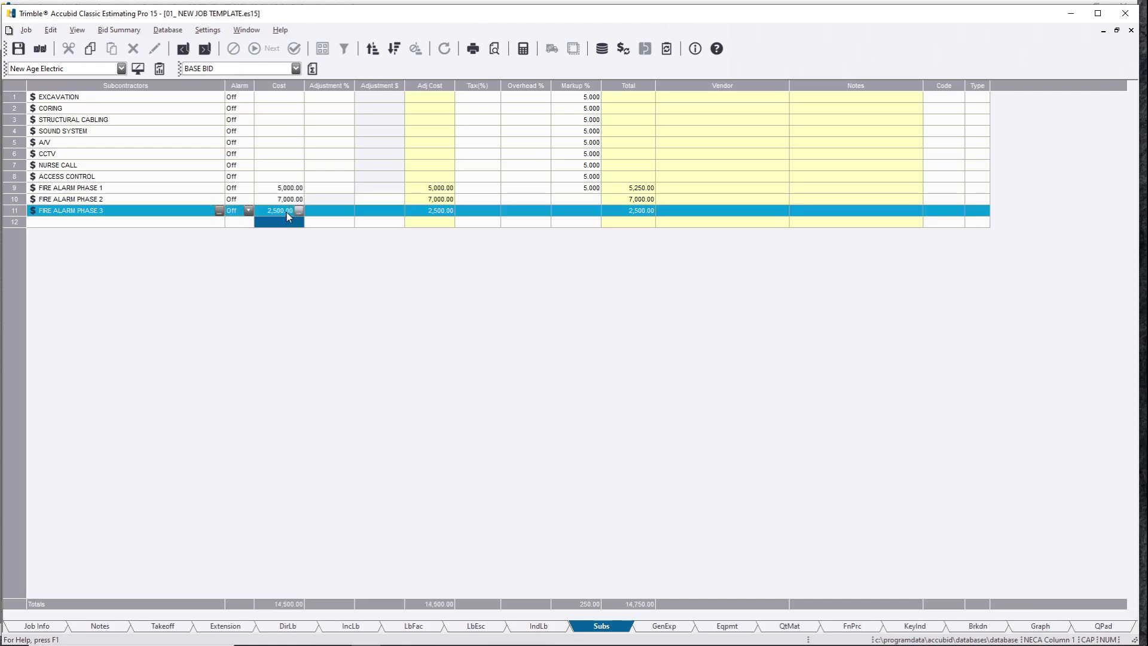
- Give FIRE ALARM PHASE 2 and PHASE 3 a 5% markup
click(591, 199)
text(5)
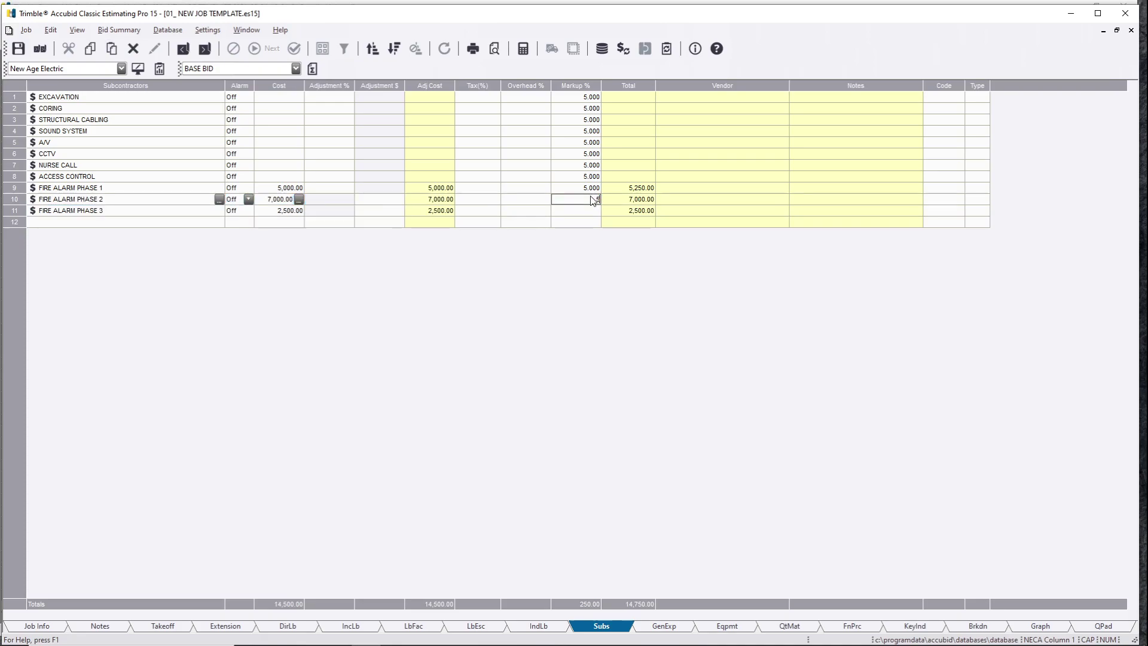
key(Return)
text(5)
key(Return)
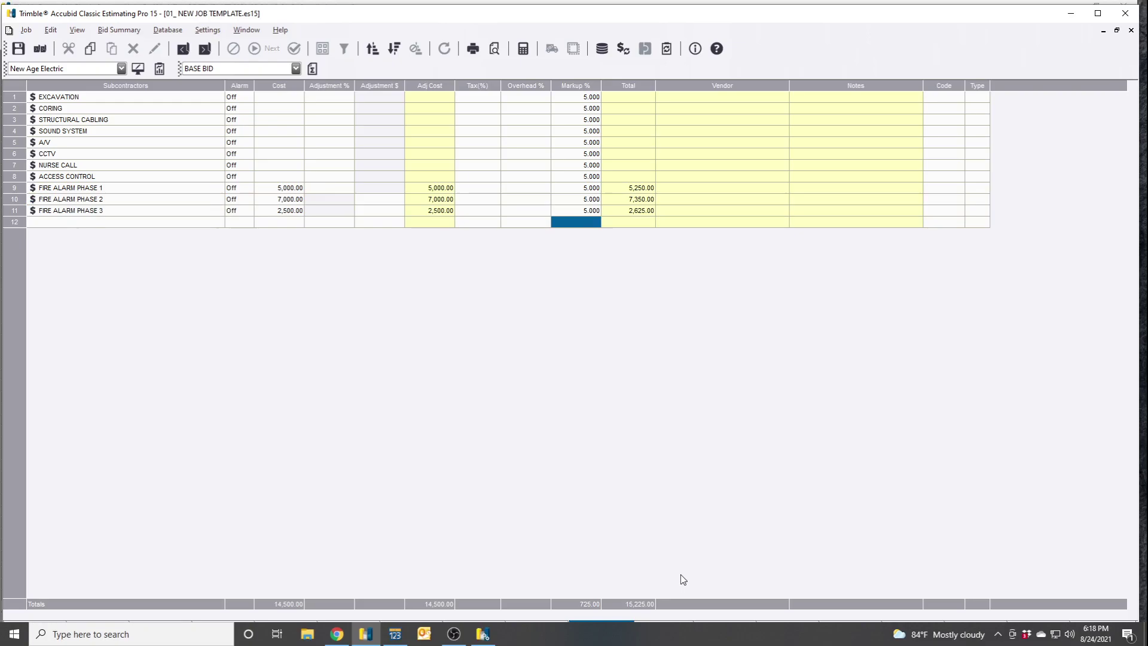
click(673, 625)
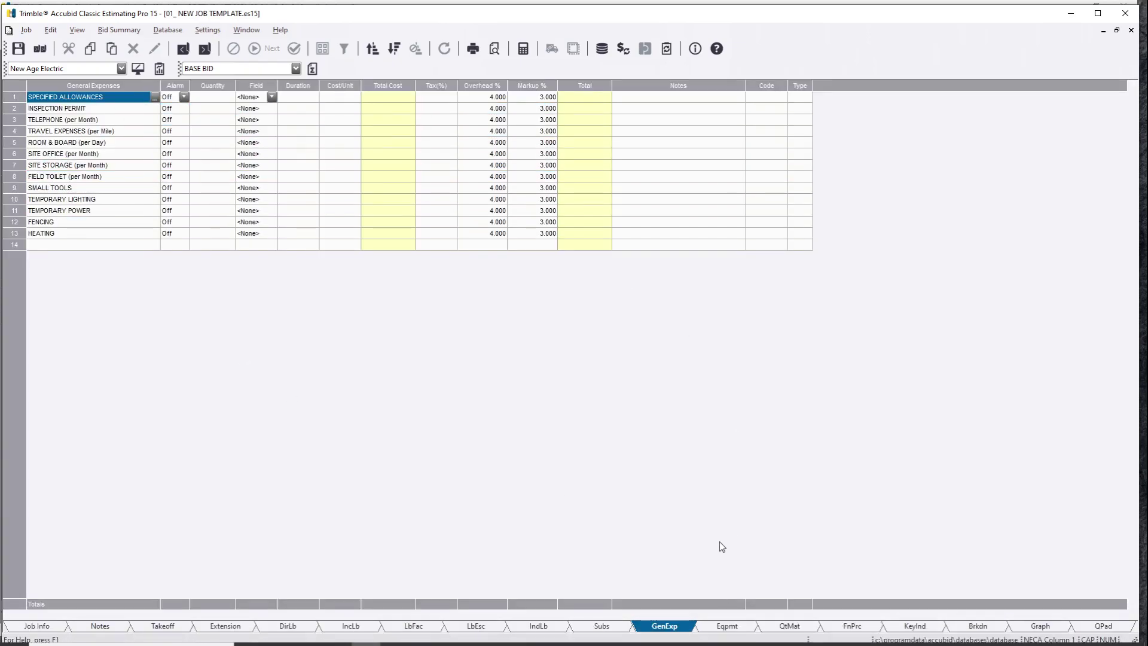
- Look over the Equipment sheet, then finish on the Quoted Materials sheet
click(732, 627)
click(799, 630)
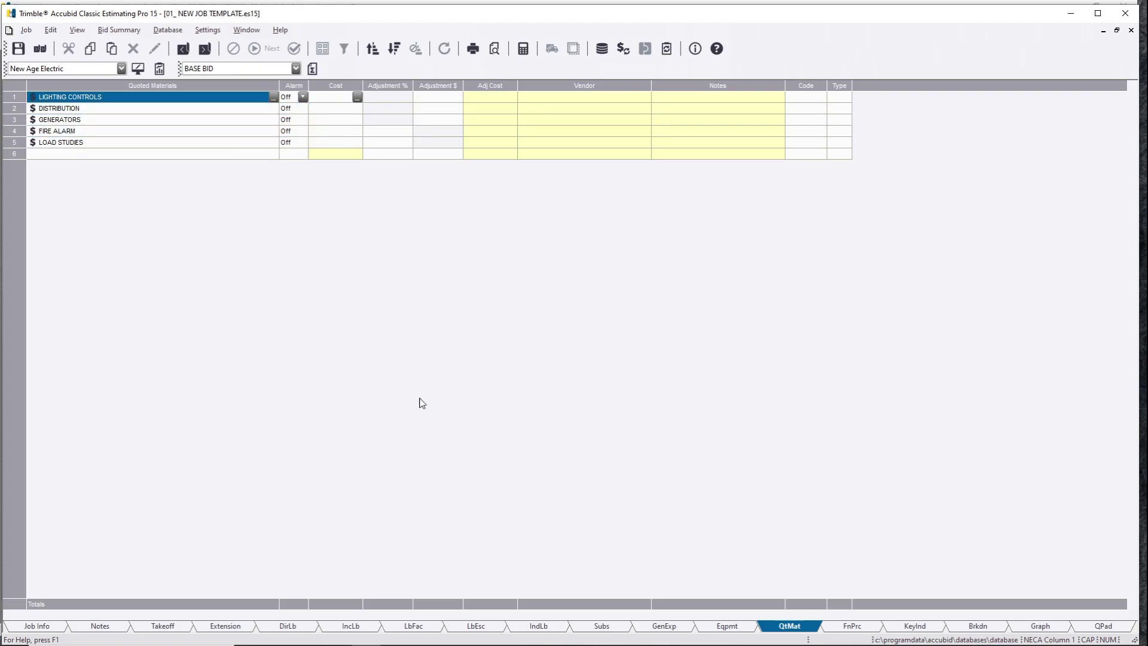
- Sum the extension trade prices for items A through OS, then return to the Takeoff view
click(237, 625)
click(267, 441)
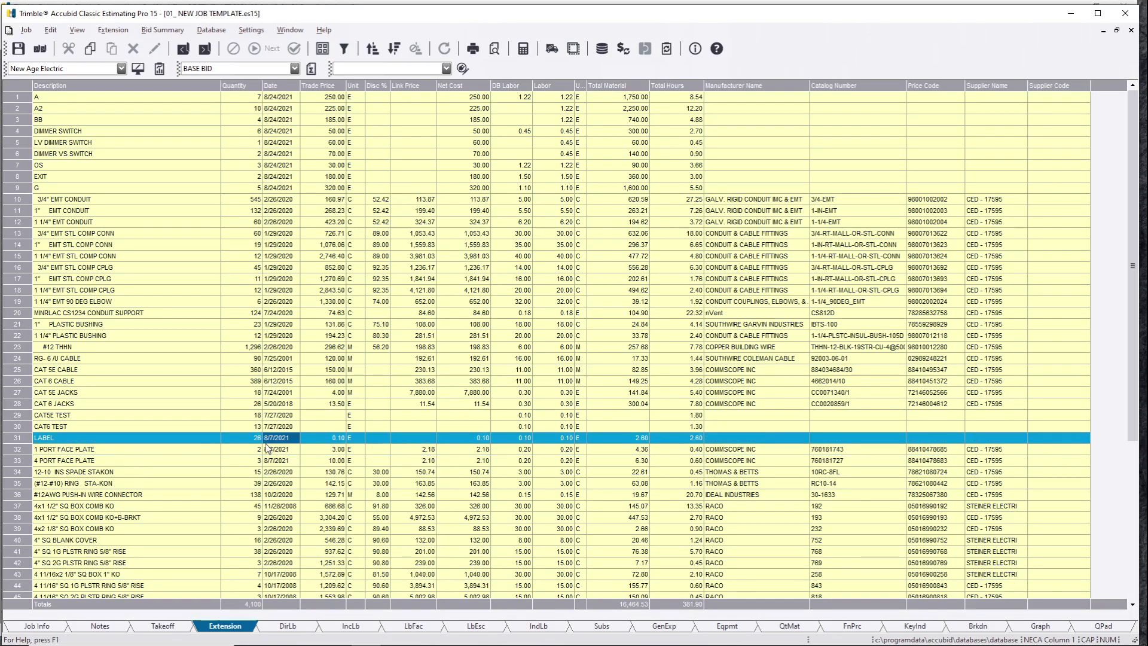
drag(266, 448, 326, 165)
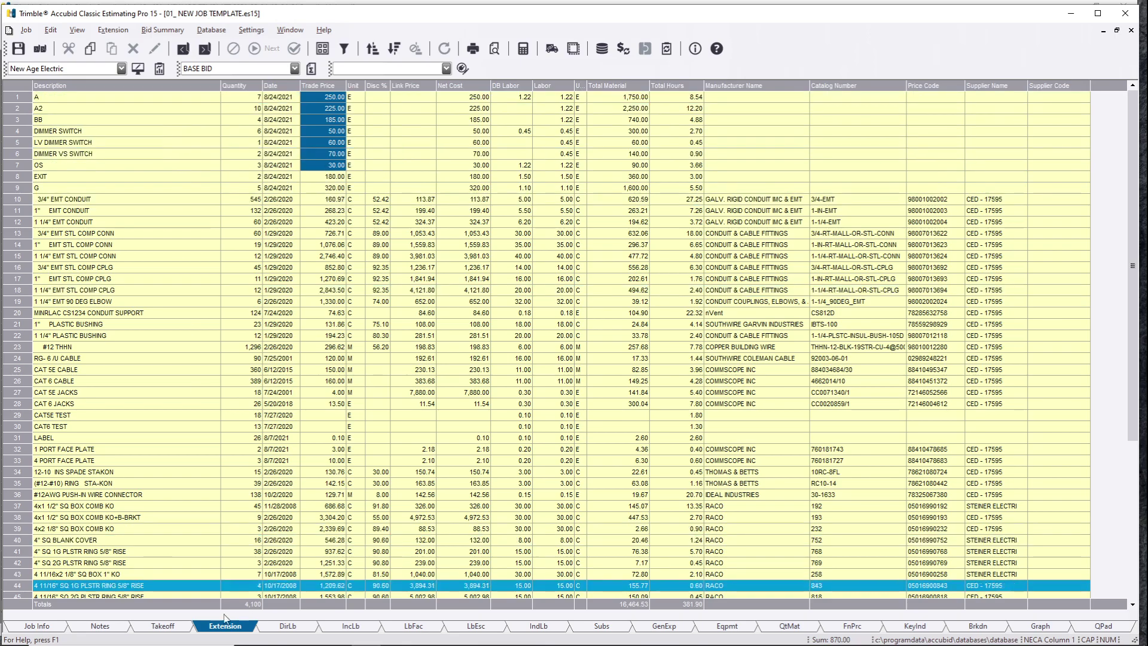
click(163, 626)
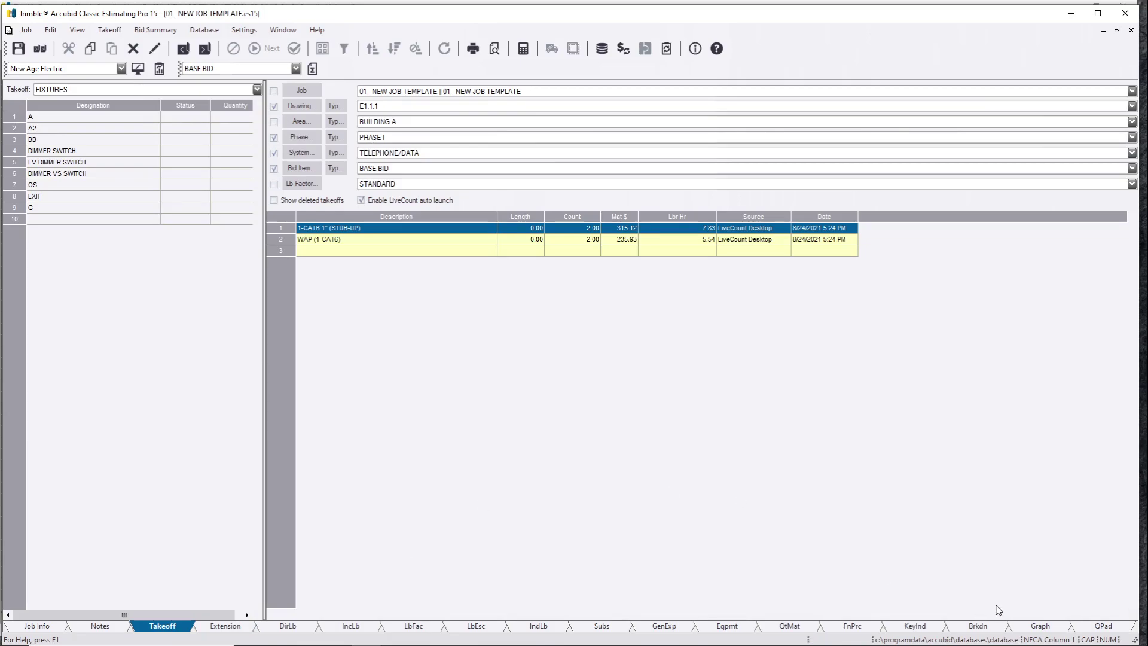
- On the bid breakdown sheet, add a System breakdown view prorating general expenses and equipment
click(985, 628)
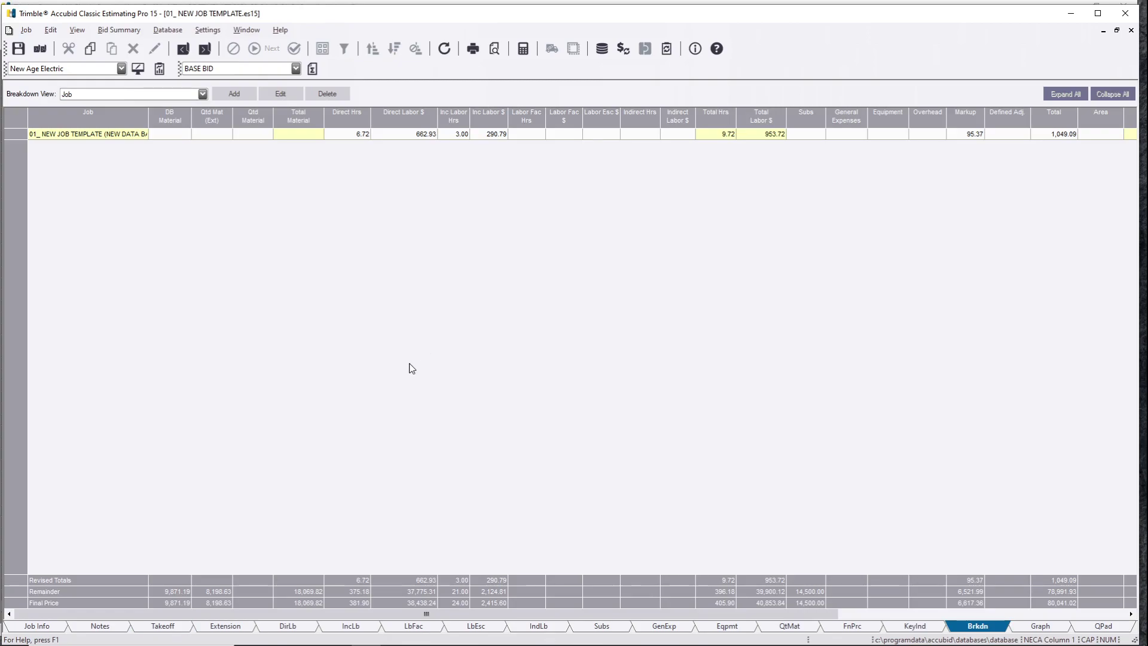
click(237, 97)
drag(566, 190, 297, 182)
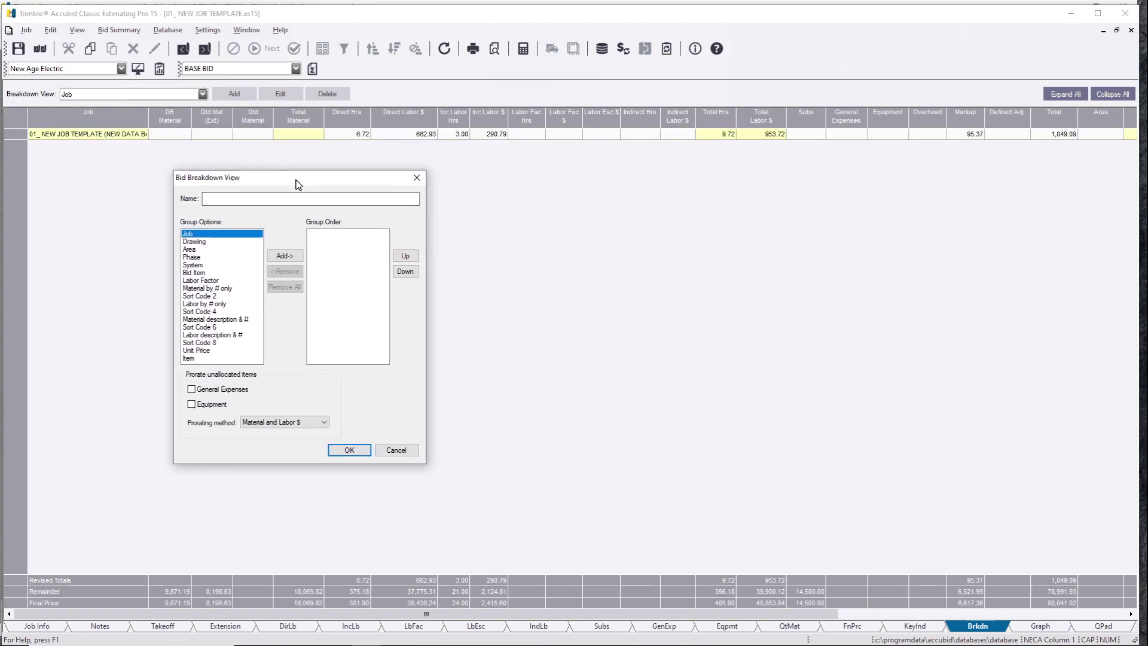
click(196, 266)
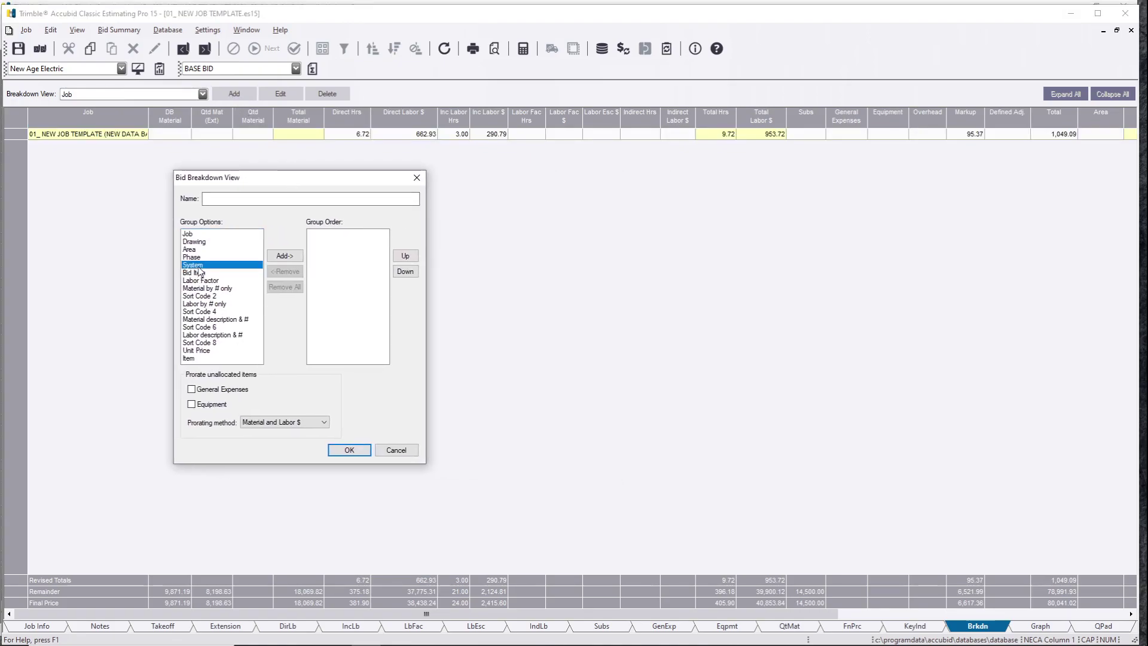
click(281, 257)
click(192, 389)
click(192, 404)
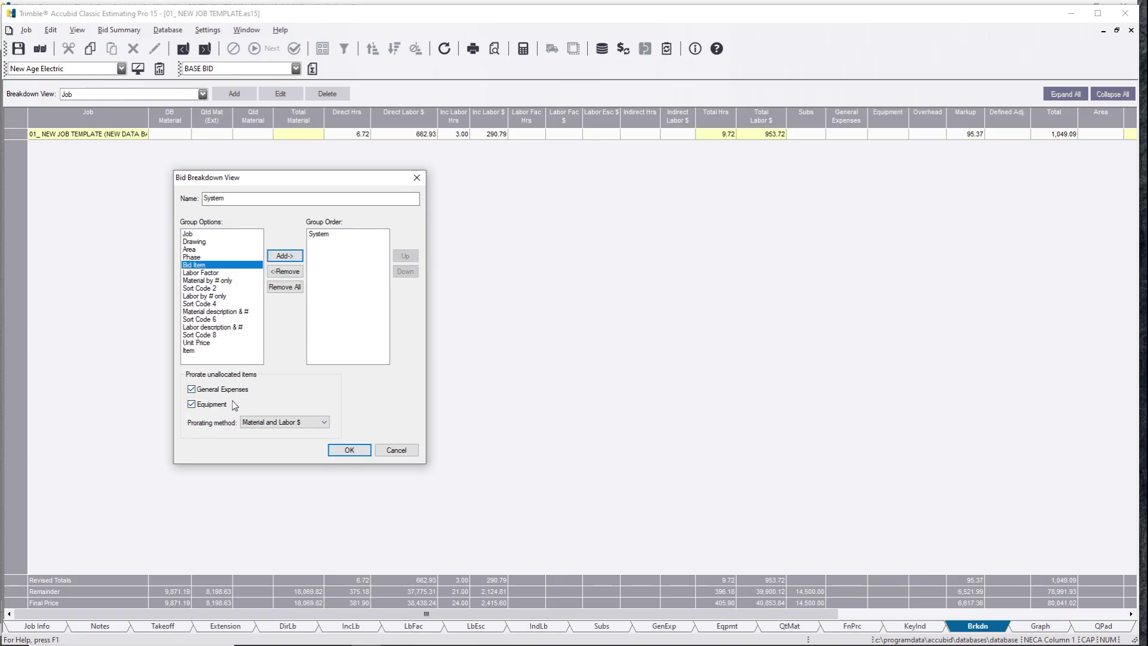
click(338, 452)
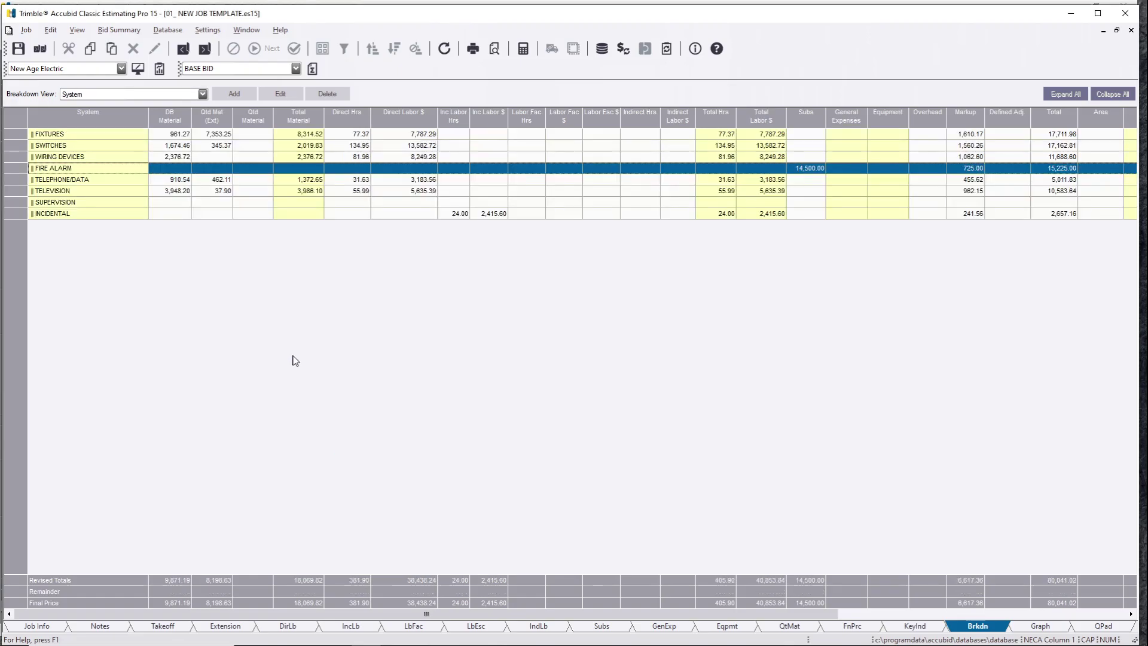
- Add a Phase breakdown view with general expenses prorated, showing PHASE I, II and III totals
click(234, 94)
drag(511, 192, 270, 192)
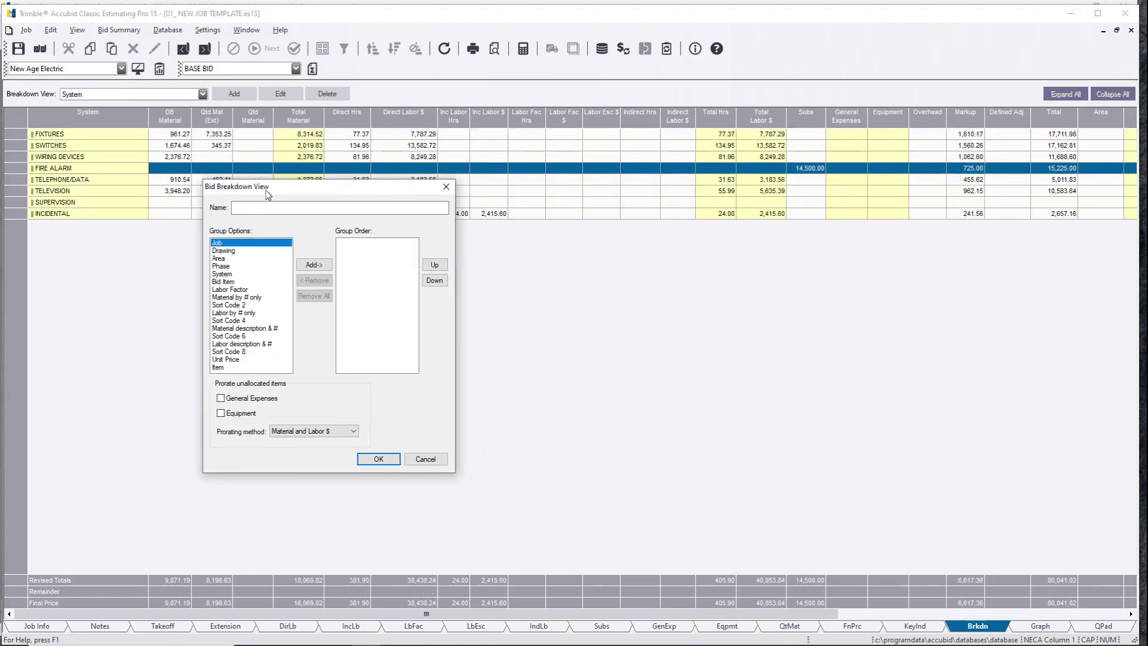
click(226, 267)
click(314, 264)
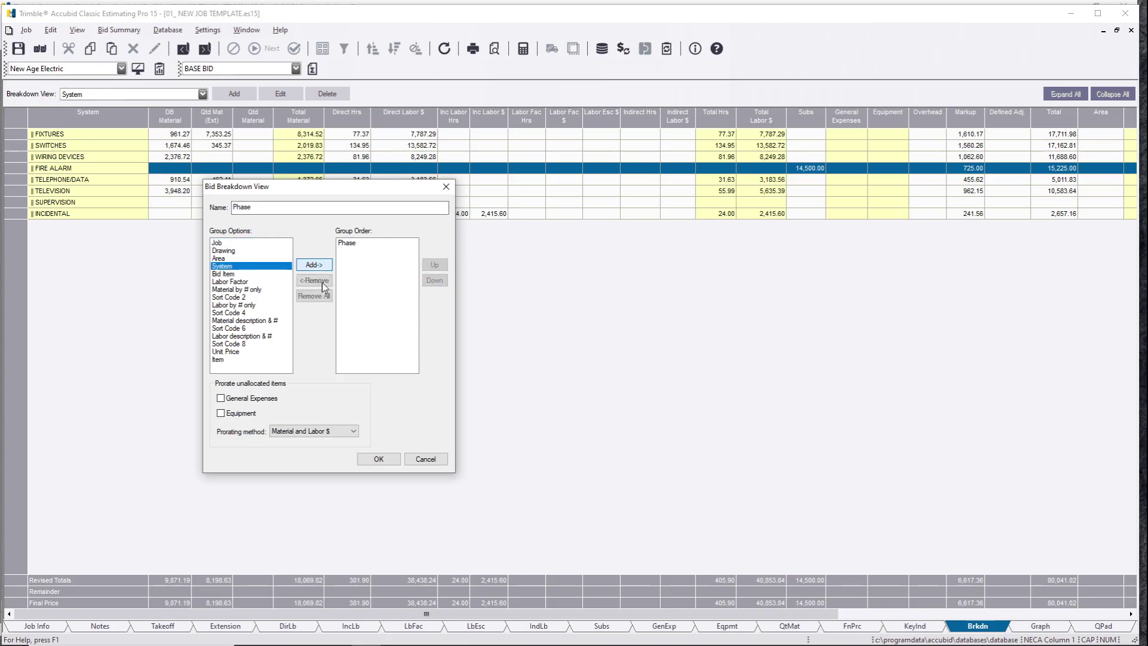
click(234, 399)
click(379, 459)
click(82, 137)
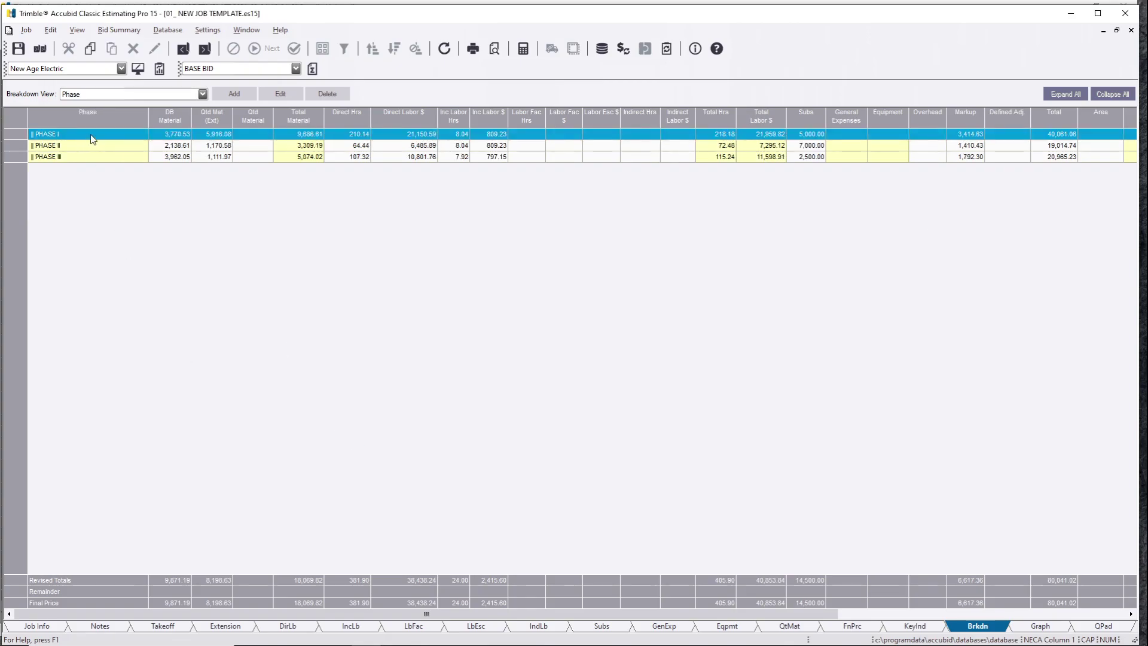
click(90, 154)
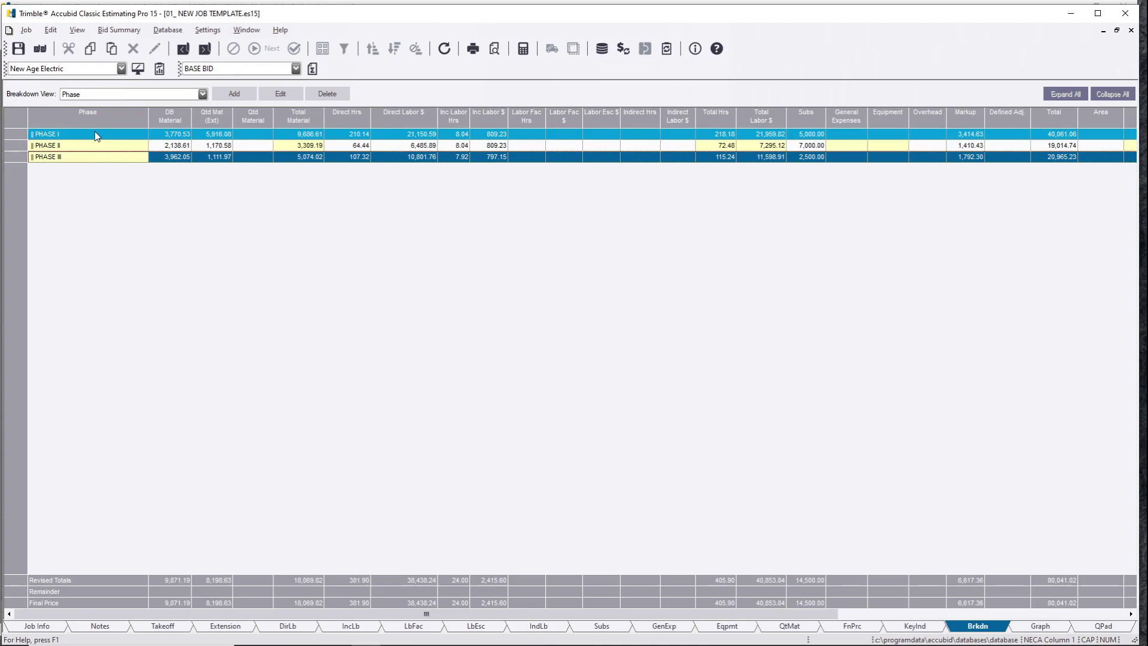
shift+click(94, 157)
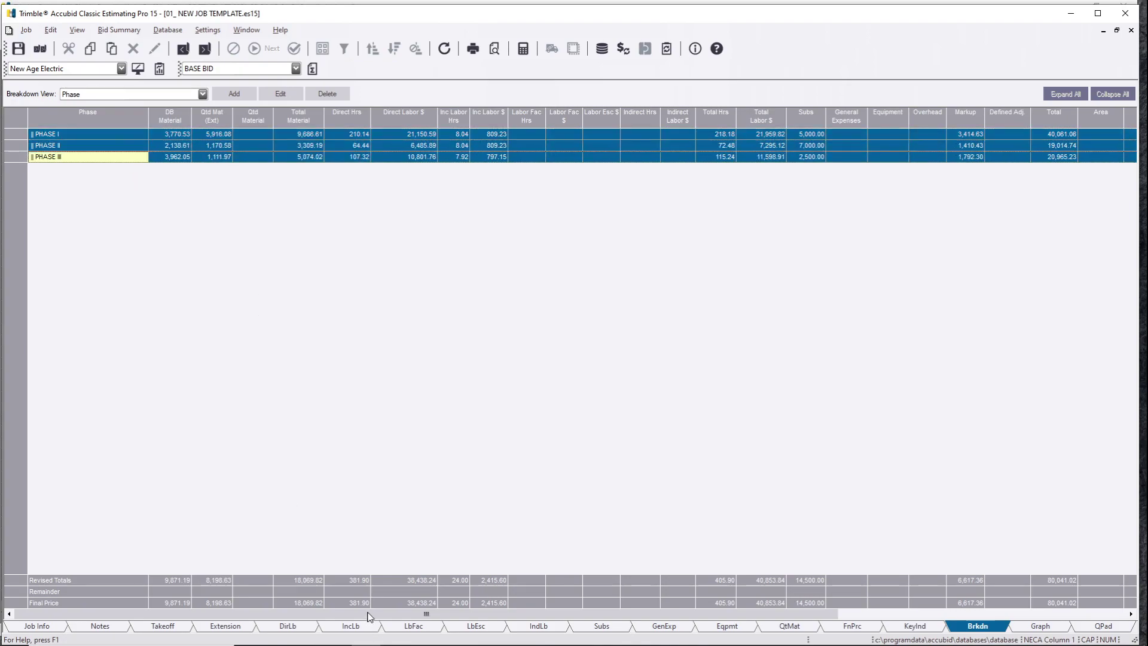
drag(358, 615, 711, 635)
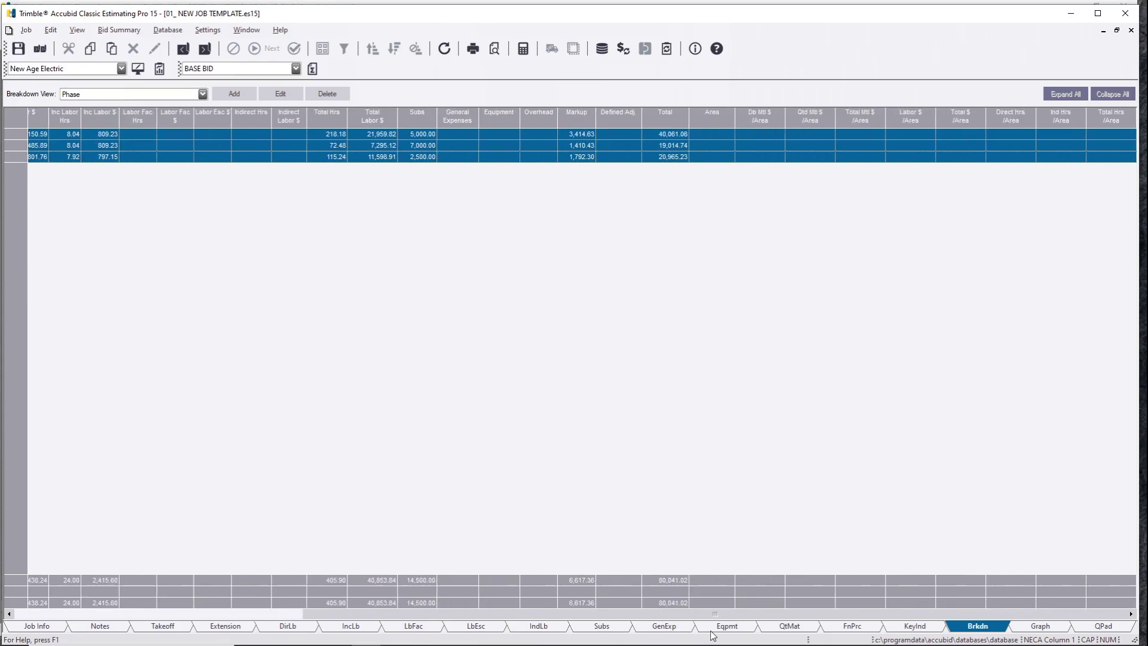
click(715, 157)
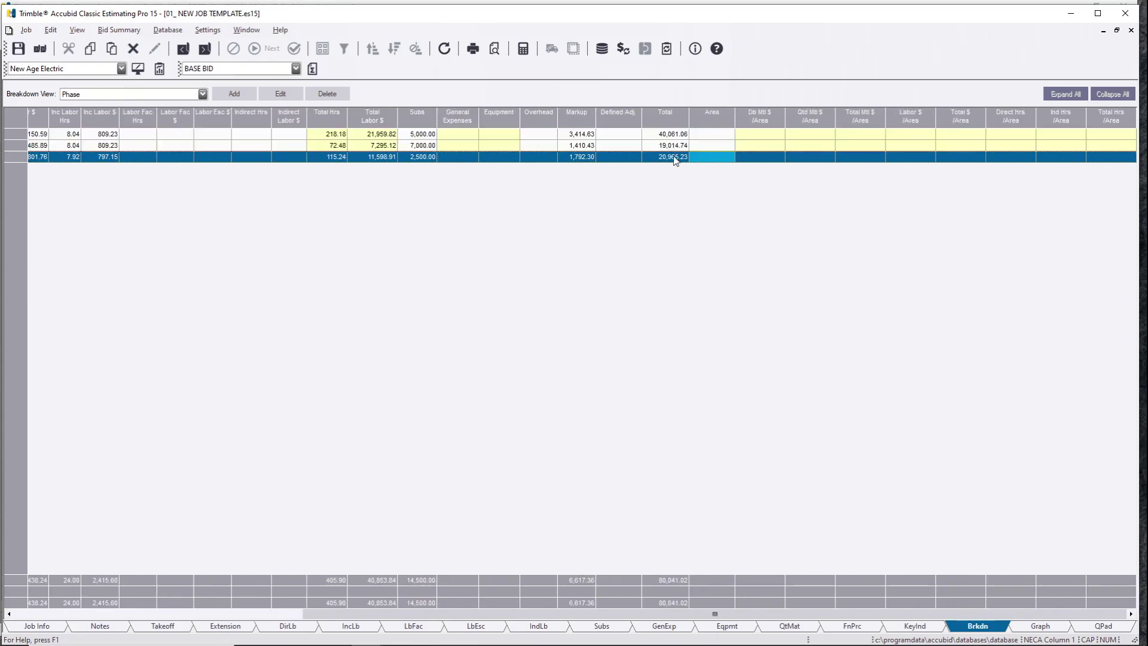
click(668, 135)
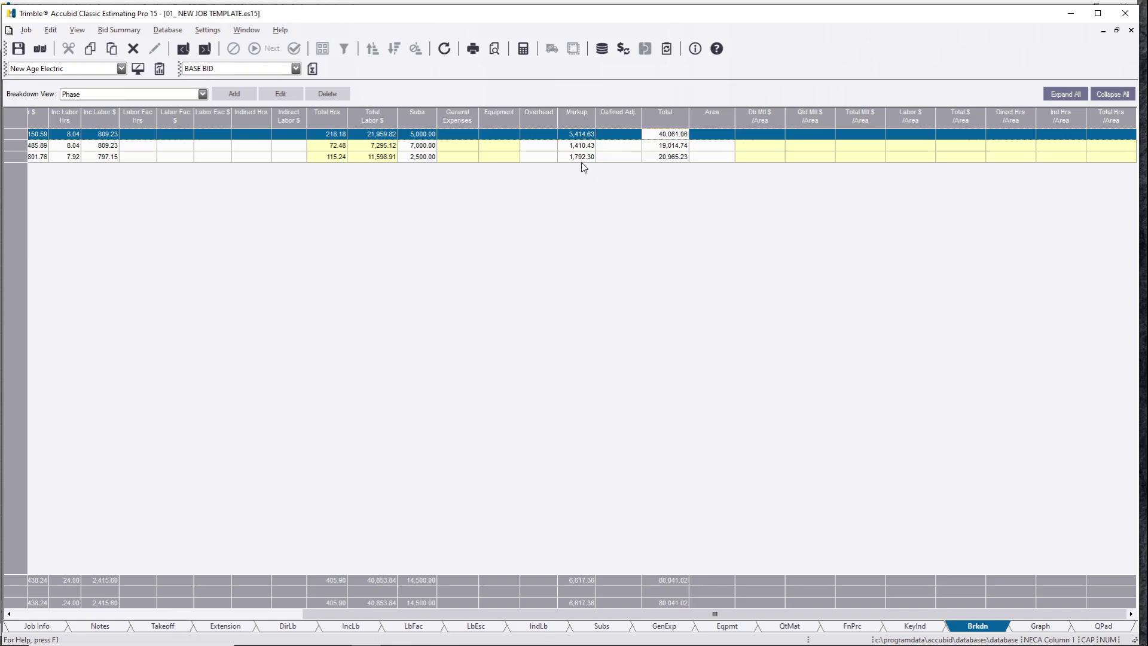
click(852, 626)
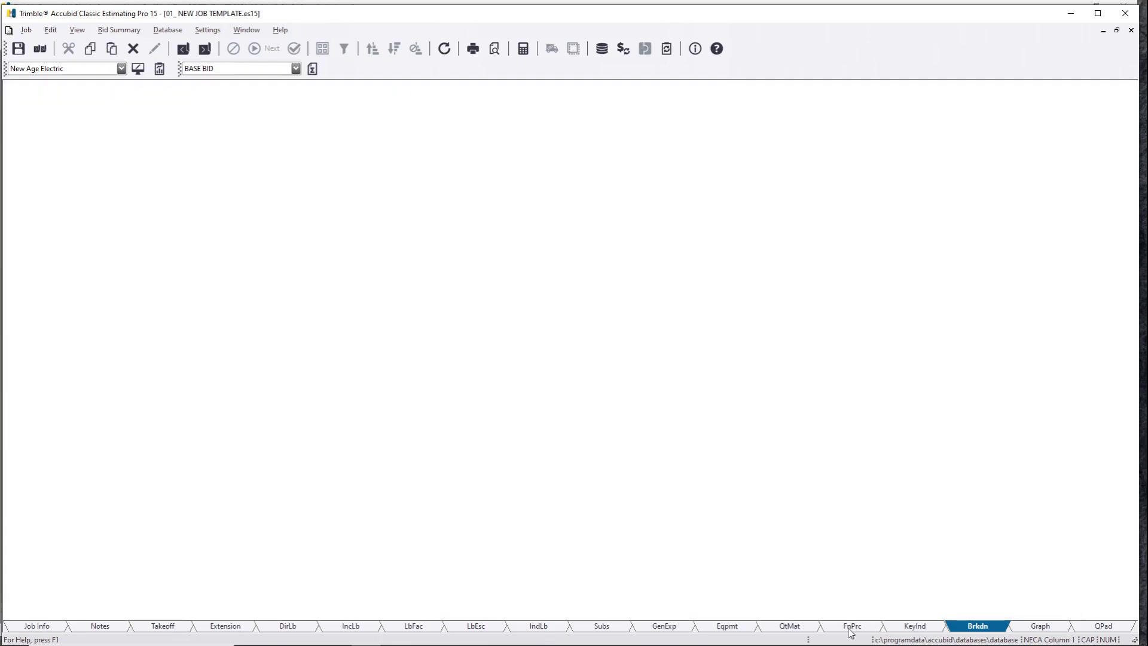
click(126, 383)
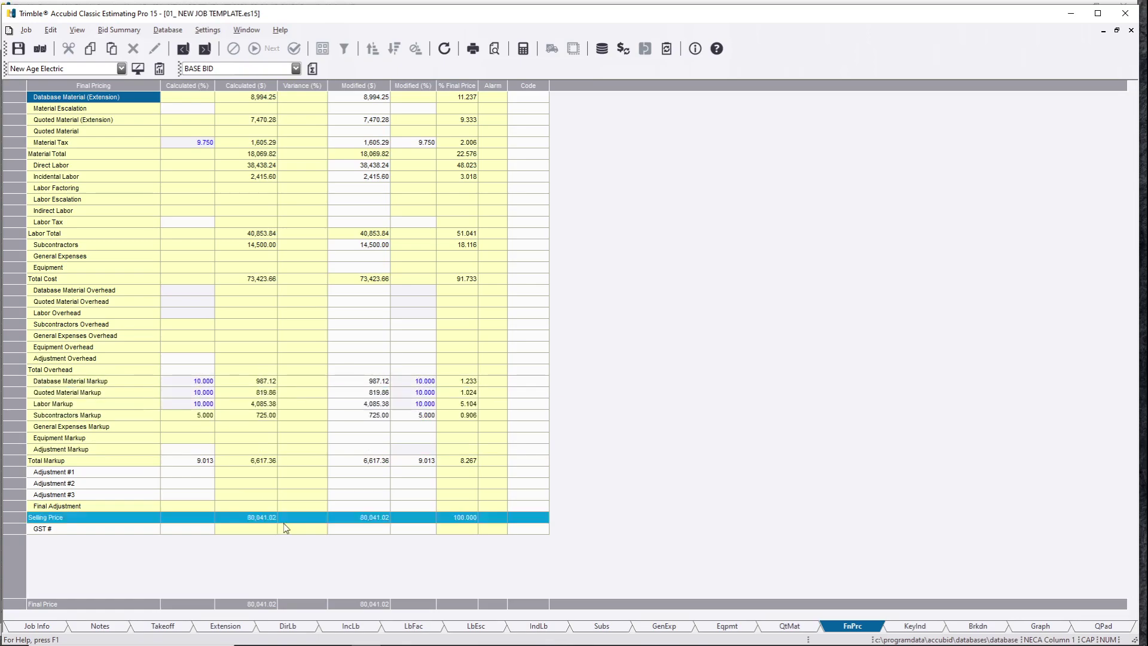
click(265, 520)
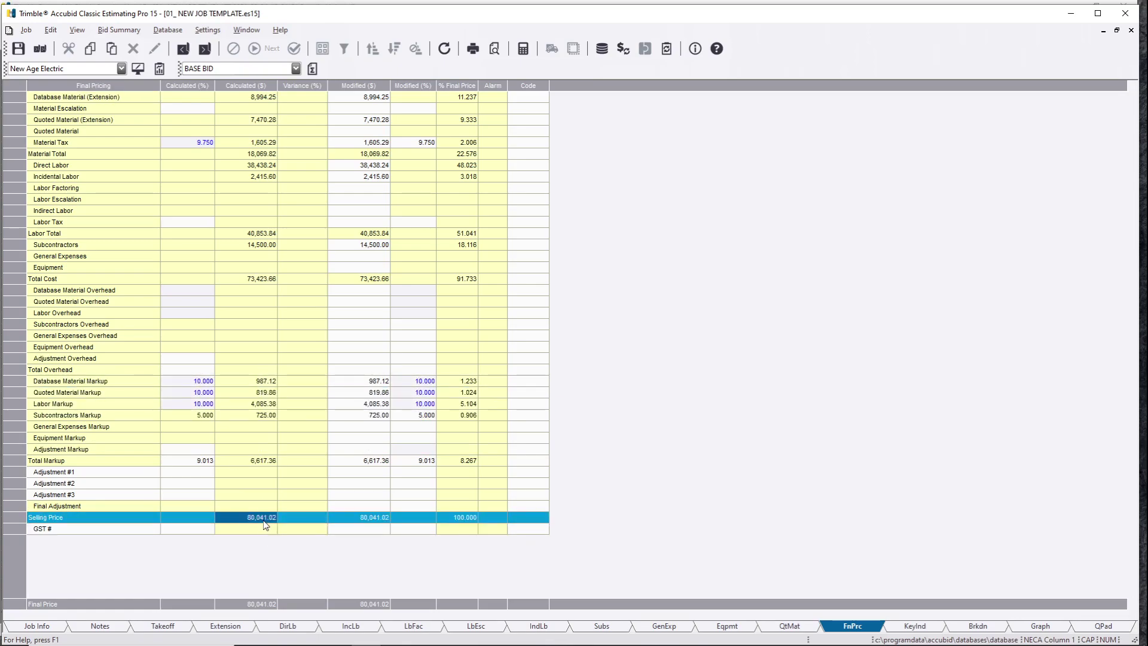
click(980, 631)
scroll(525, 589, right, 5)
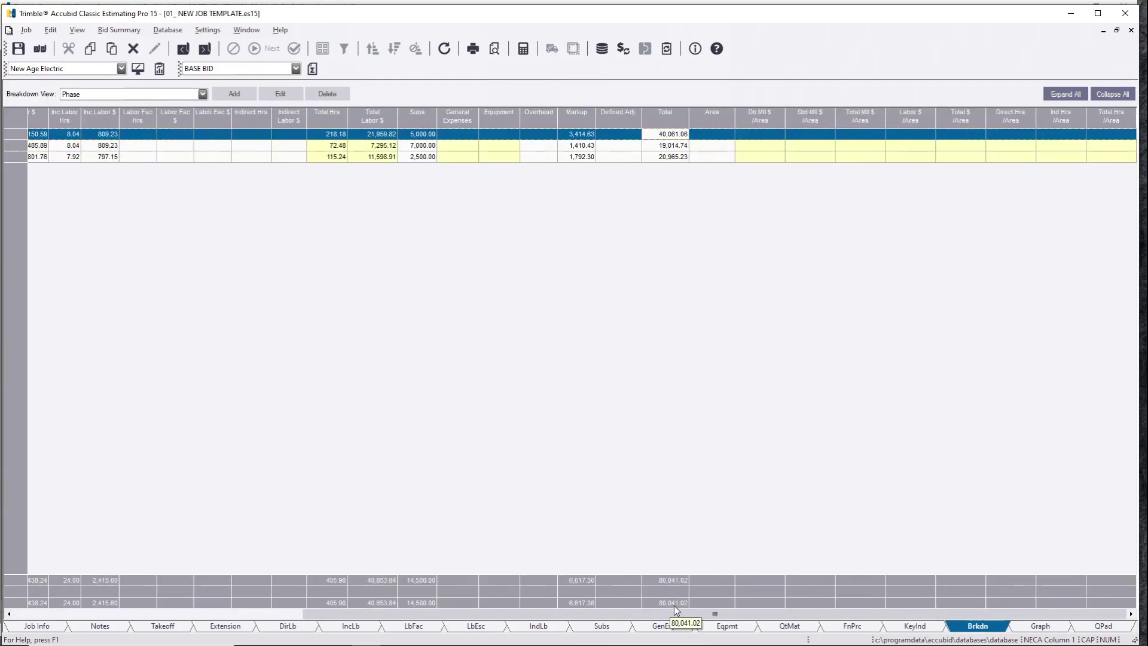
click(621, 137)
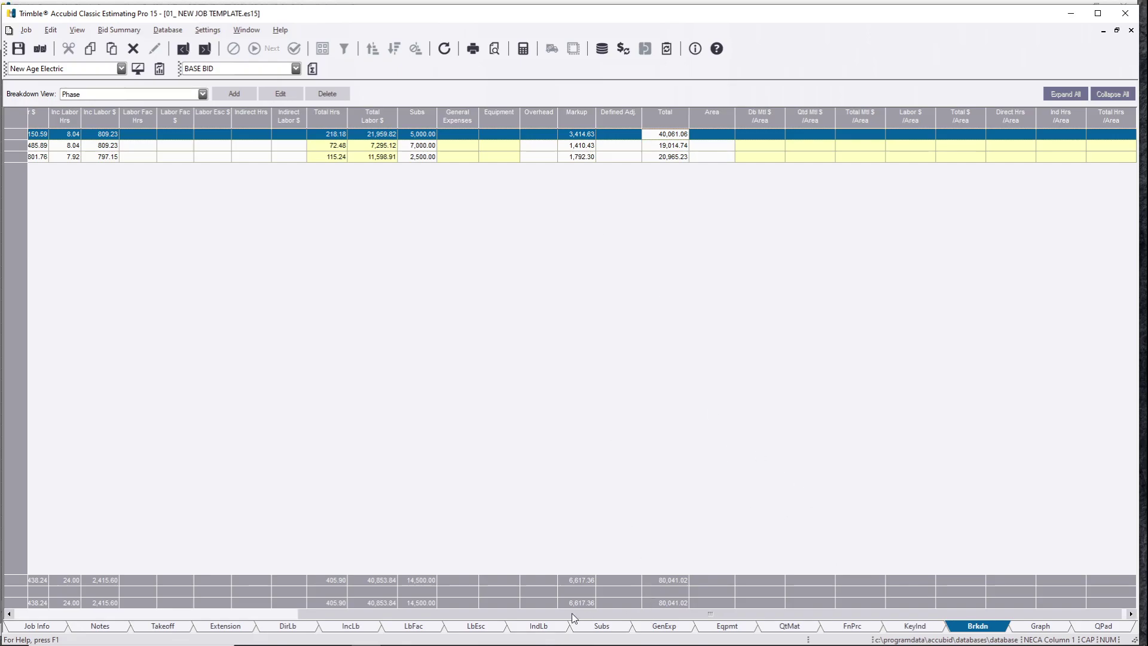
- Add a breakdown grouped by System then Phase, prorating general expenses and equipment, totalling 80,041.02
drag(572, 617, 345, 616)
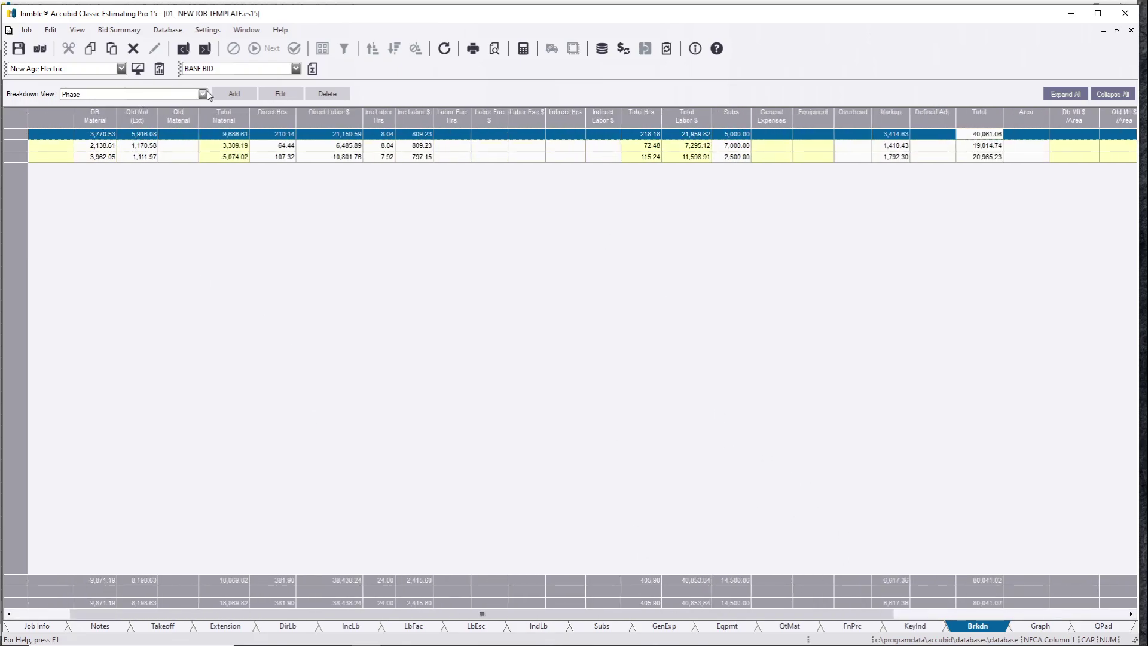
click(234, 95)
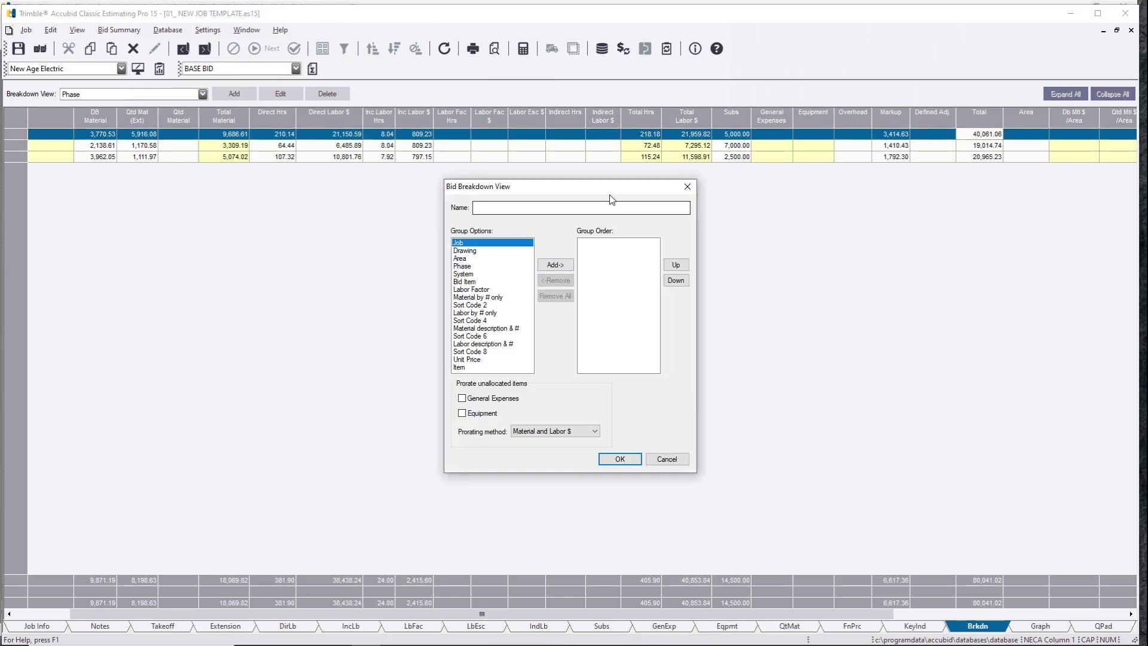
drag(529, 190, 258, 193)
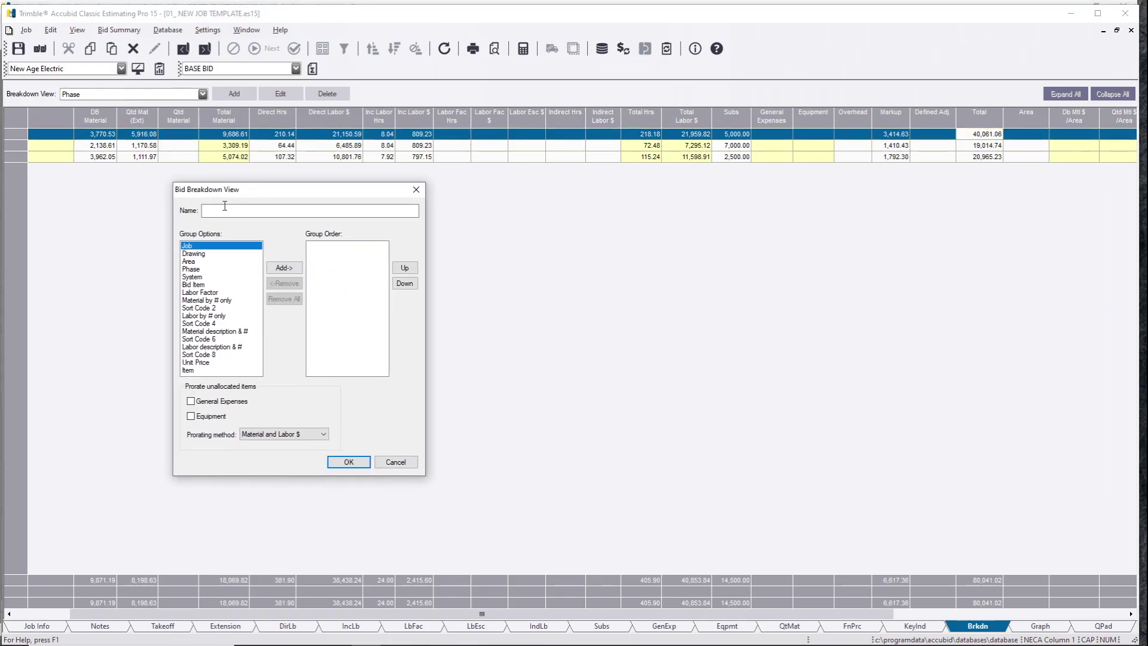
click(192, 277)
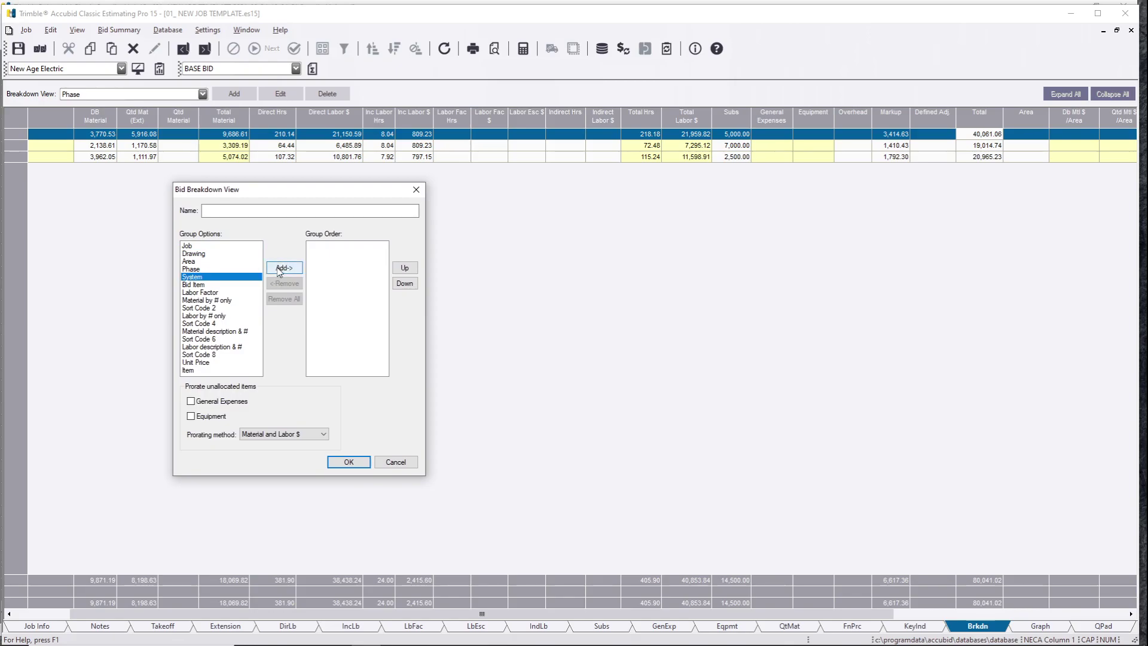
click(280, 269)
click(201, 271)
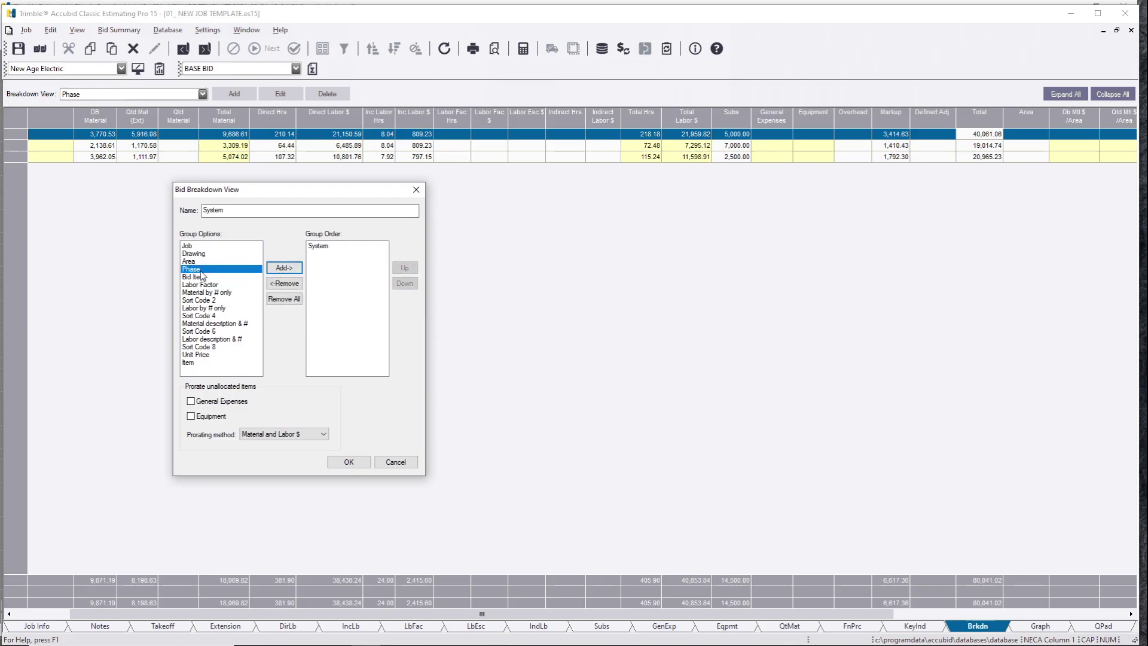
click(284, 267)
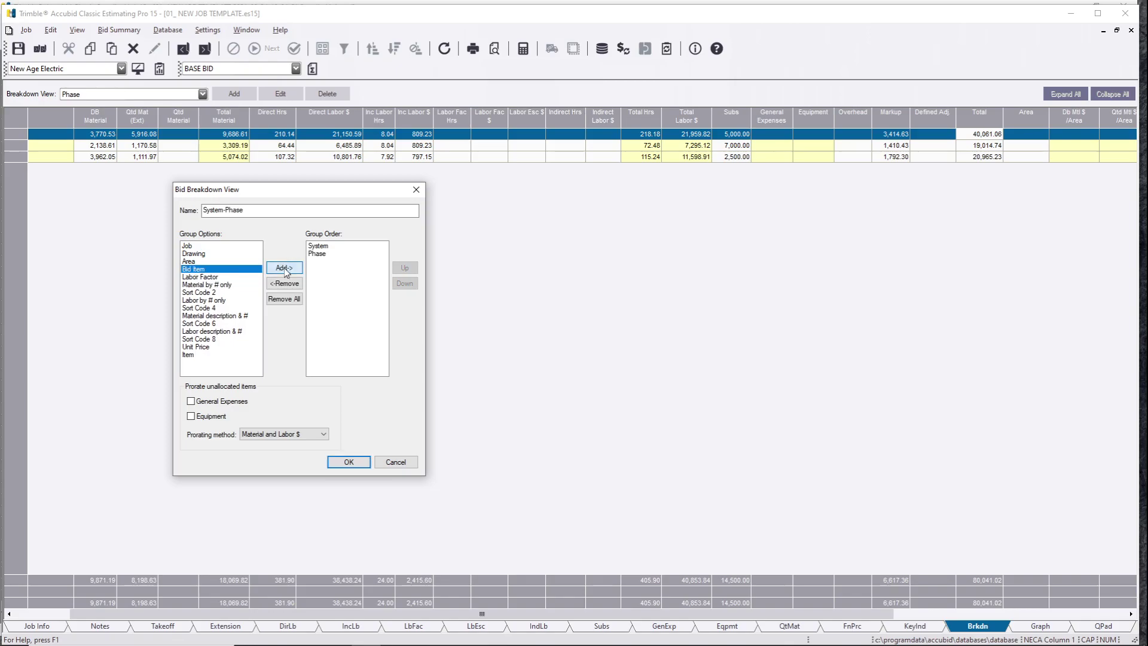
click(202, 403)
click(192, 417)
click(358, 461)
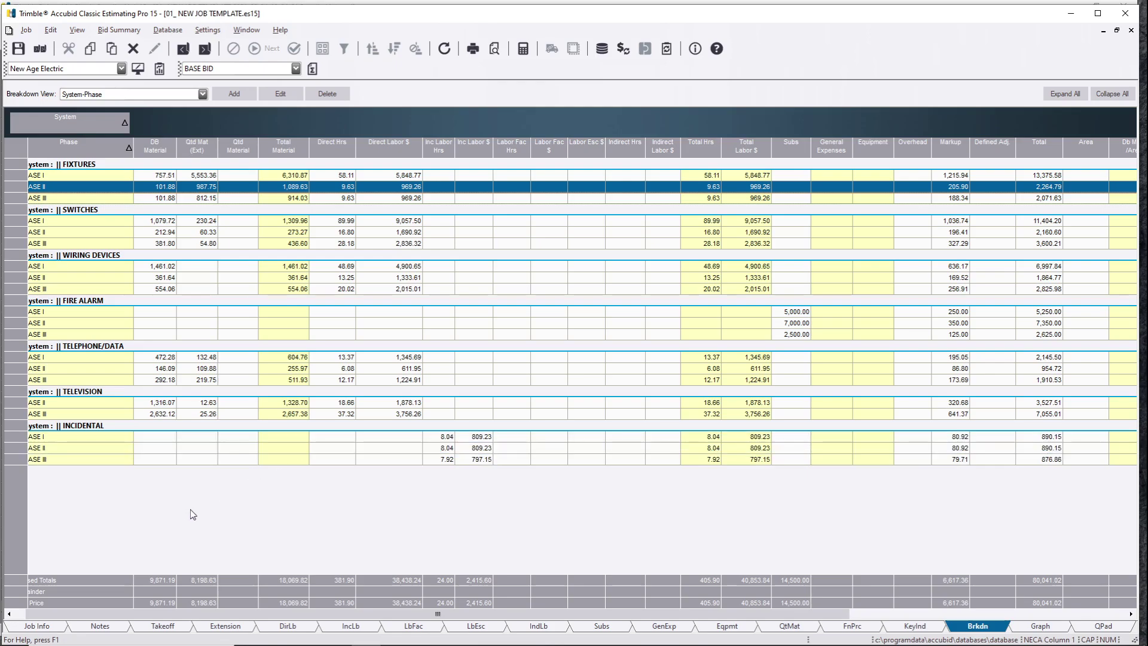
- Scroll the System-Phase breakdown grid horizontally to review its columns
drag(292, 614, 182, 606)
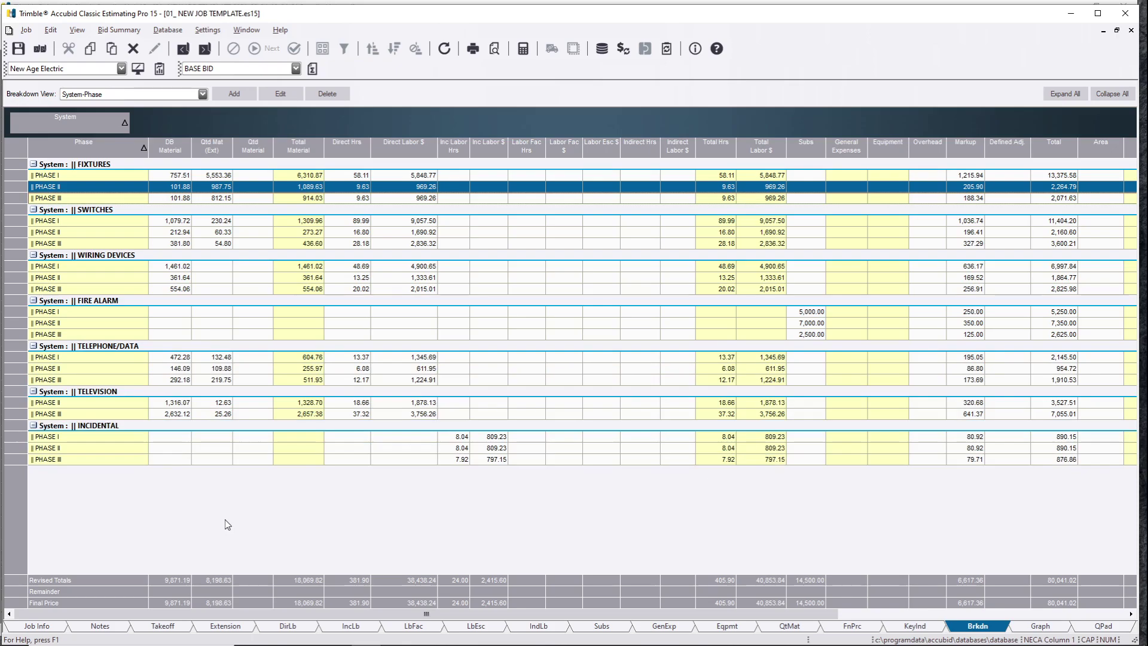
drag(546, 617, 419, 617)
- Create a Phase-only breakdown view giving PHASE I–III totals of 40,061.06, 19,014.74 and 20,965.23
click(233, 96)
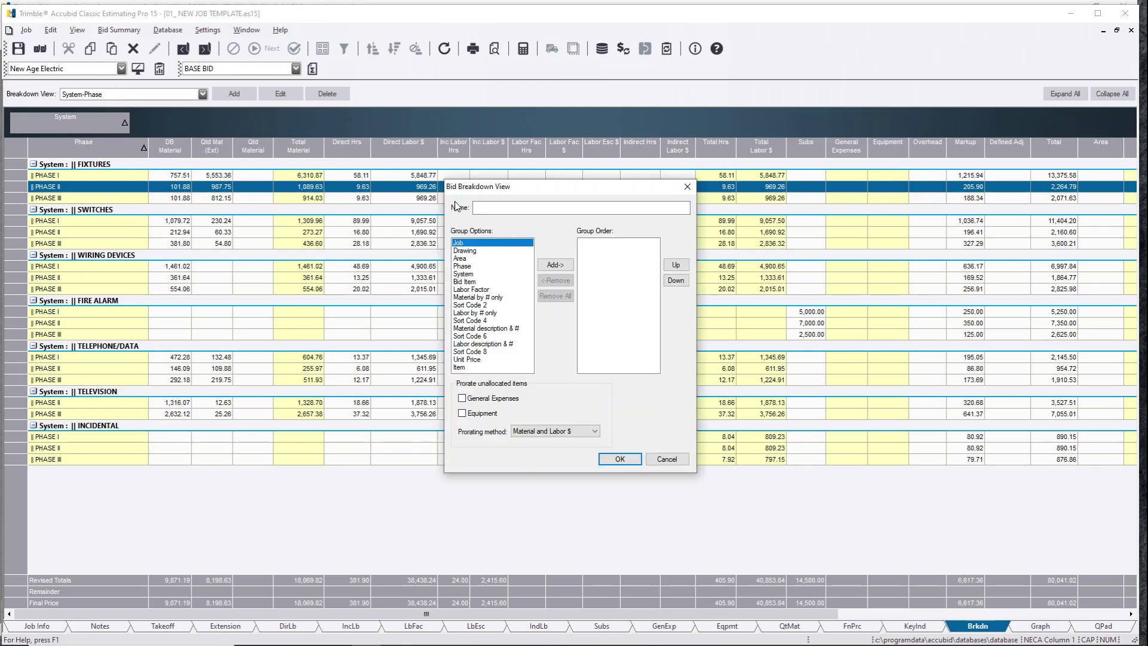
drag(505, 195, 225, 195)
click(212, 280)
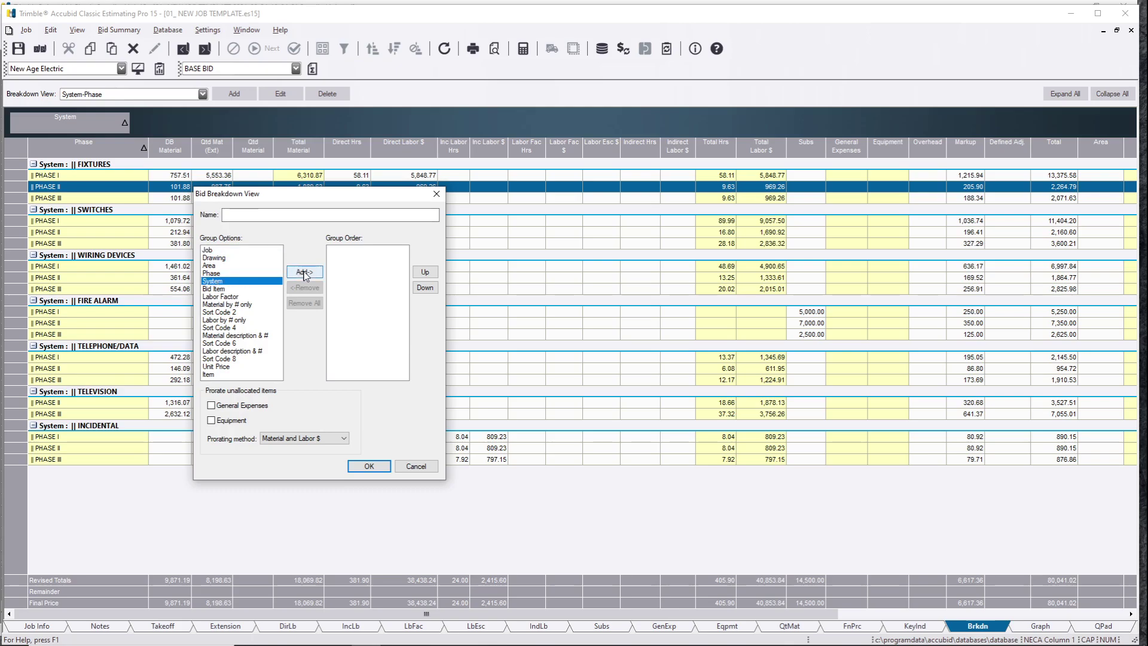
click(305, 272)
click(212, 273)
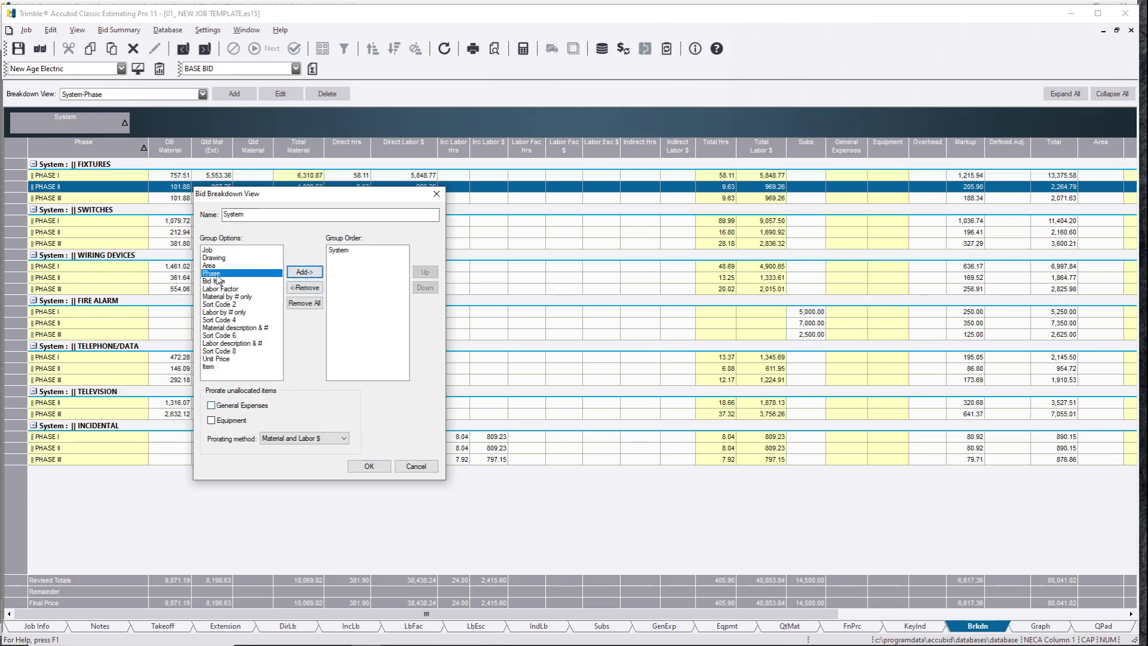
click(304, 271)
click(351, 250)
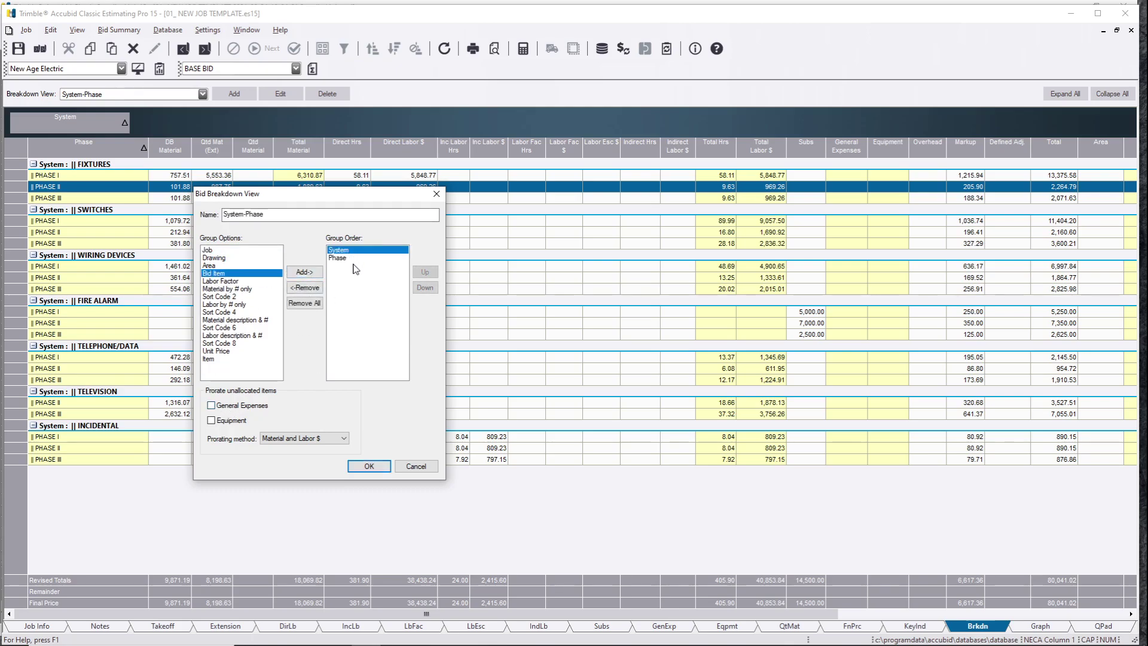
click(304, 287)
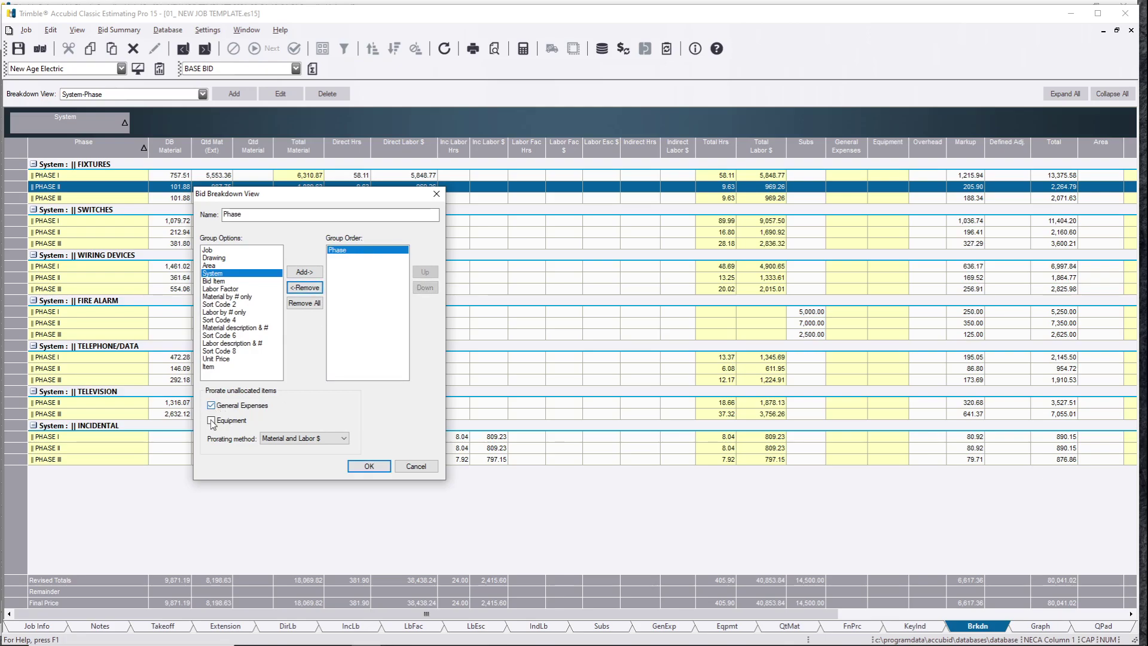
click(369, 465)
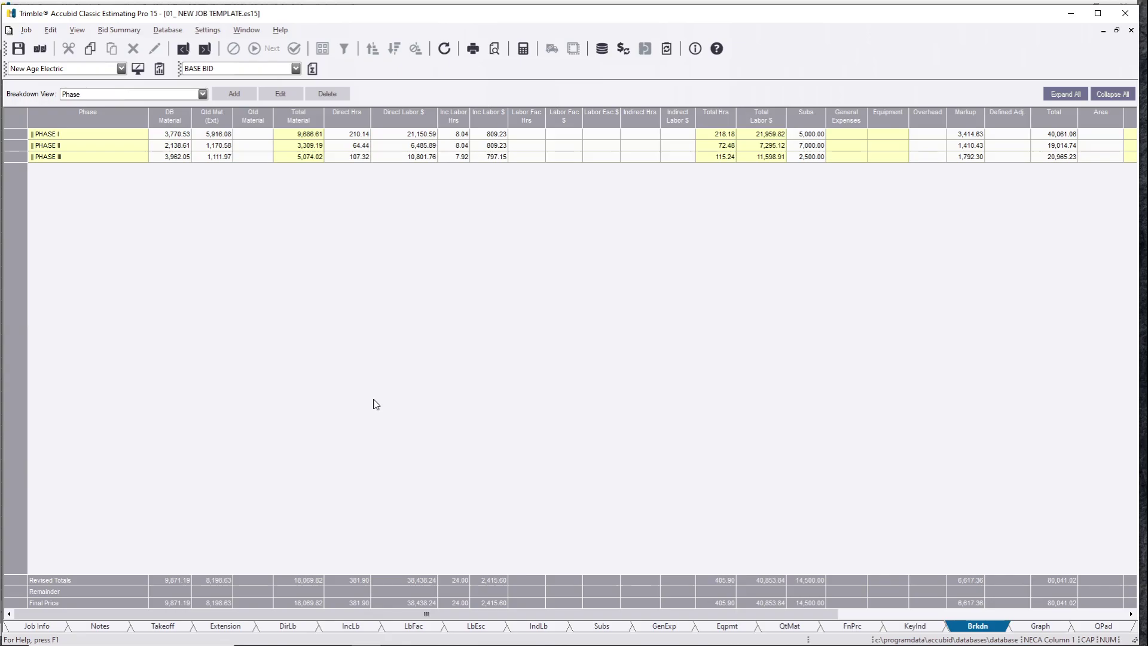
- Open the QtMat quoted materials list, then bring up the LiveCount Pro takeoff window
click(798, 627)
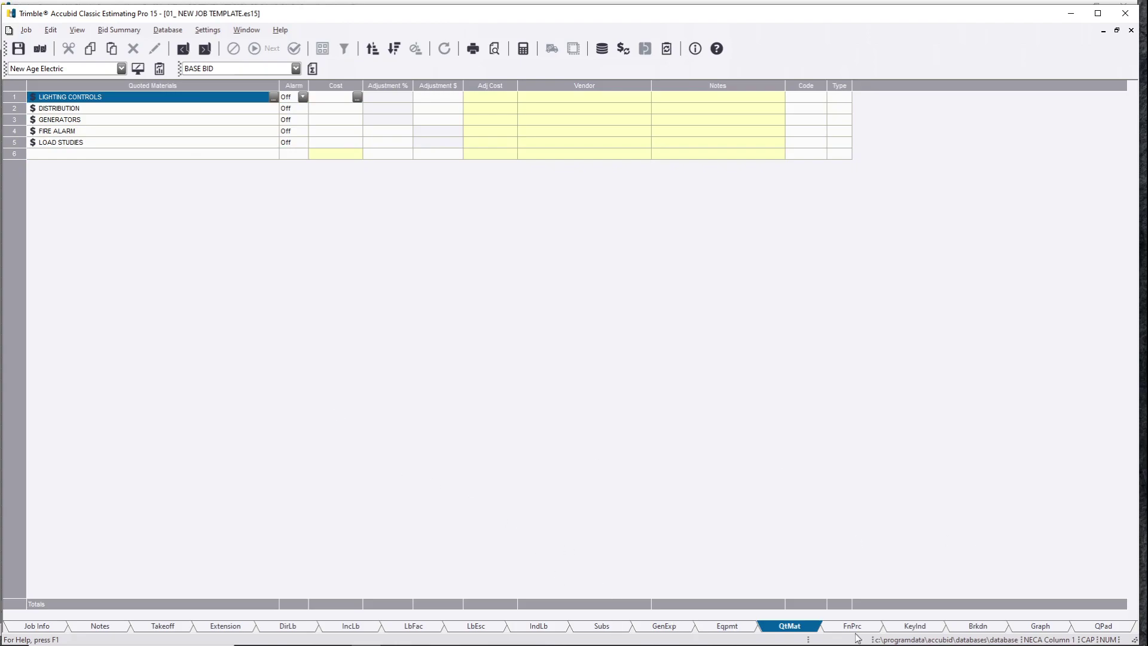
mouse_move(856, 642)
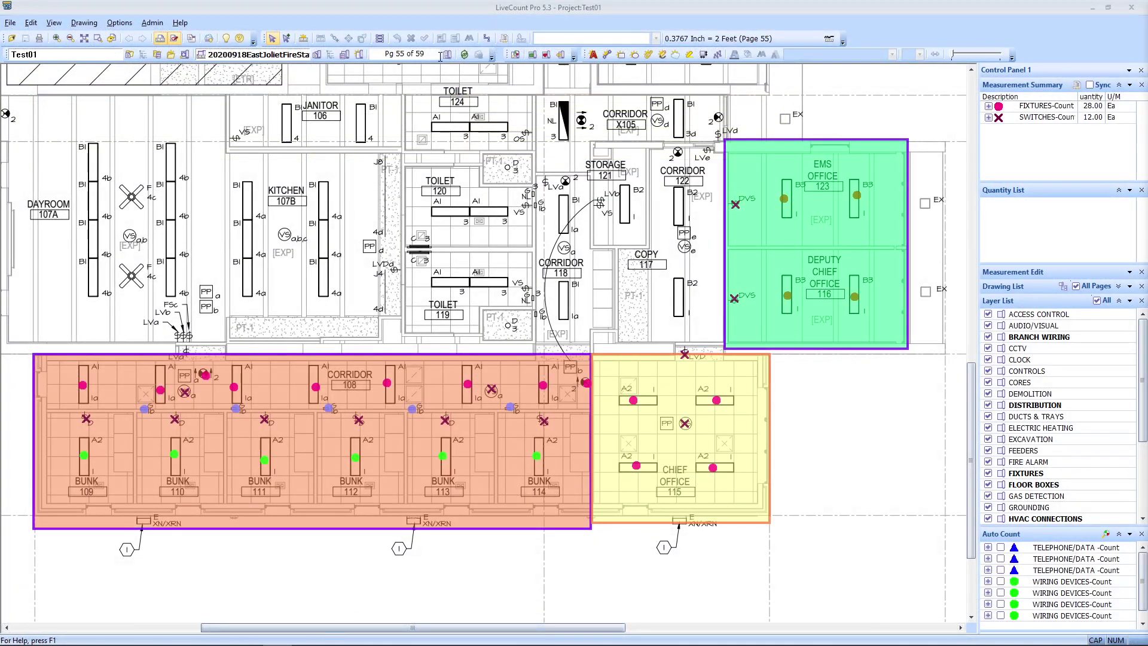
- Go to drawing page 52 and frame its shaded Phase I, II and III areas
click(448, 55)
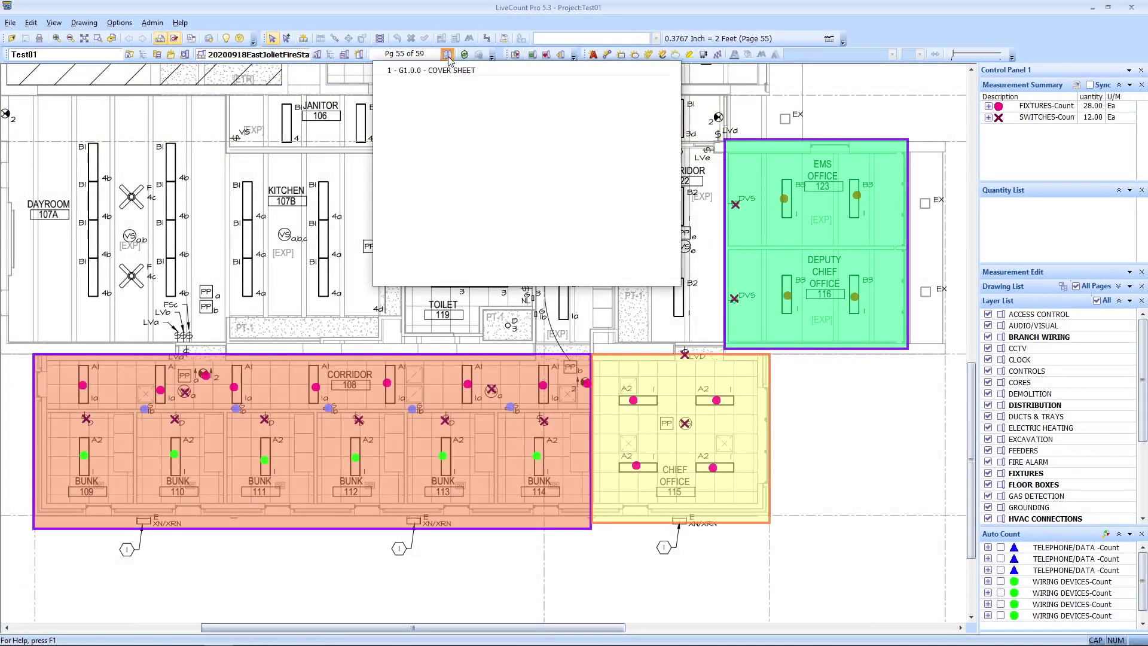
click(487, 203)
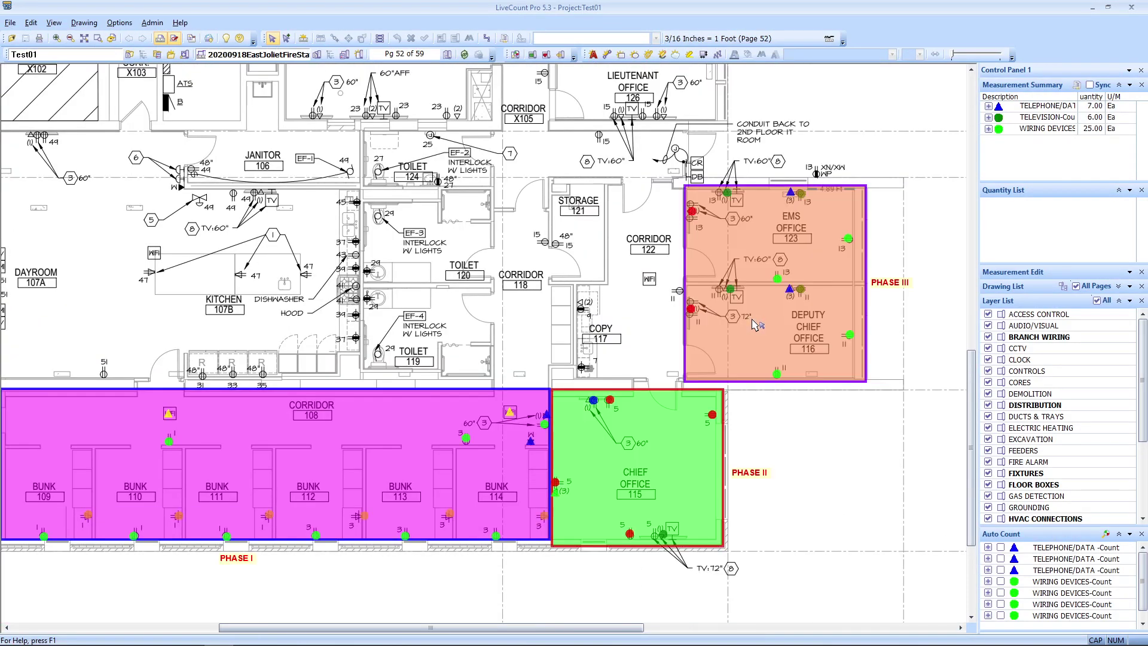
scroll(756, 322, down, 2)
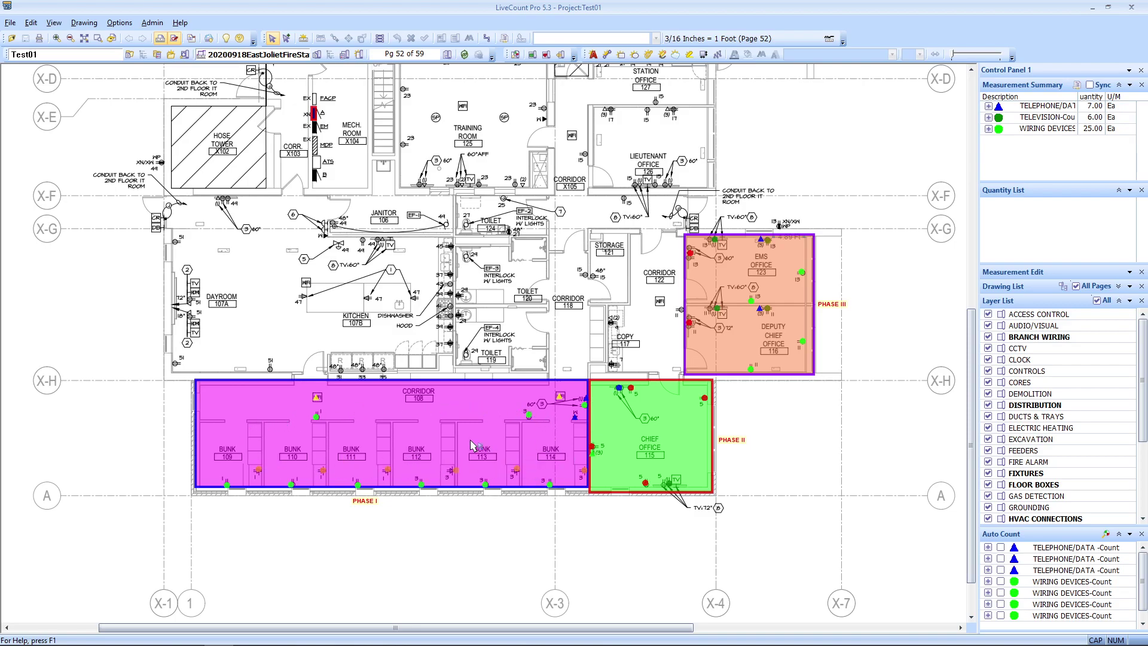
scroll(676, 452, up, 2)
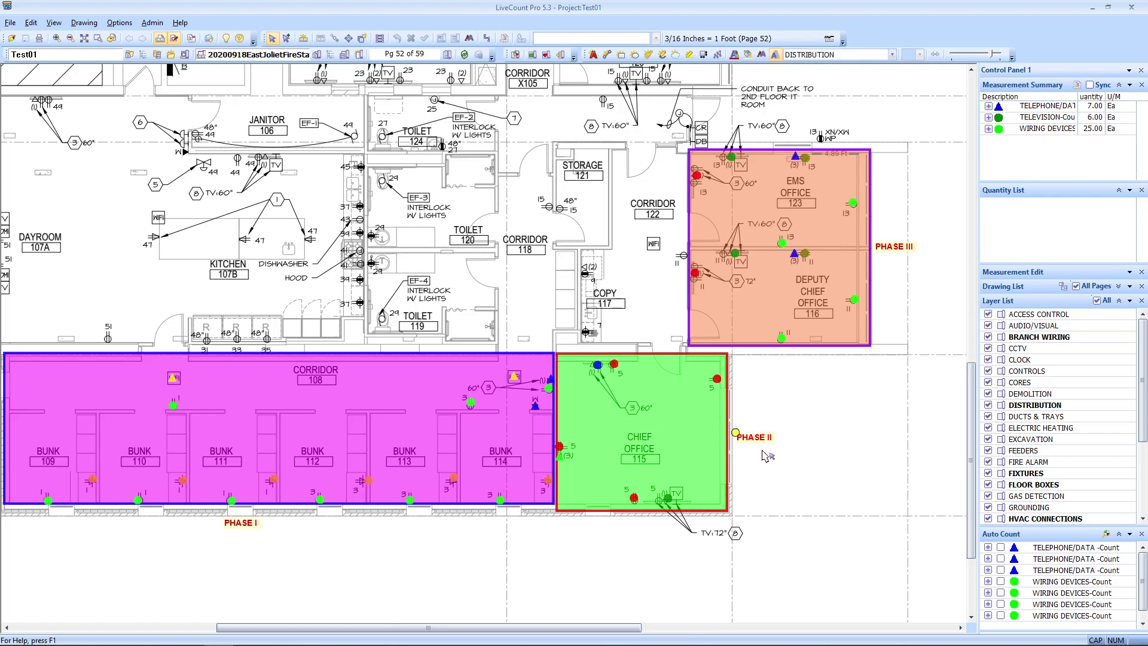
scroll(769, 464, down, 1)
scroll(771, 471, up, 1)
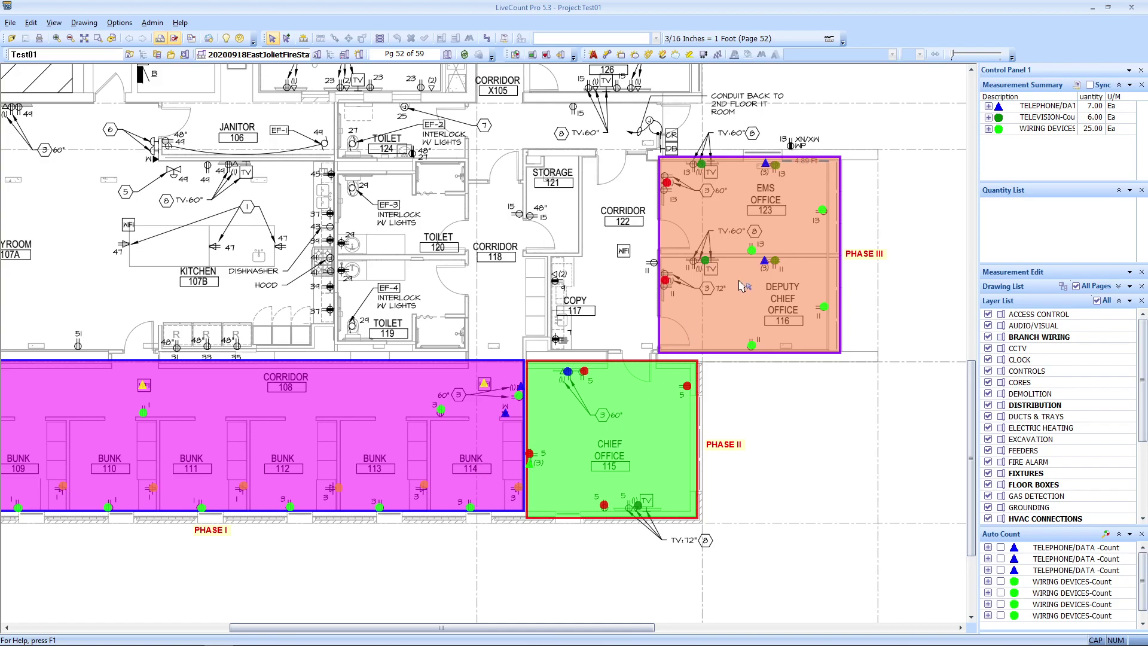
drag(417, 456, 478, 461)
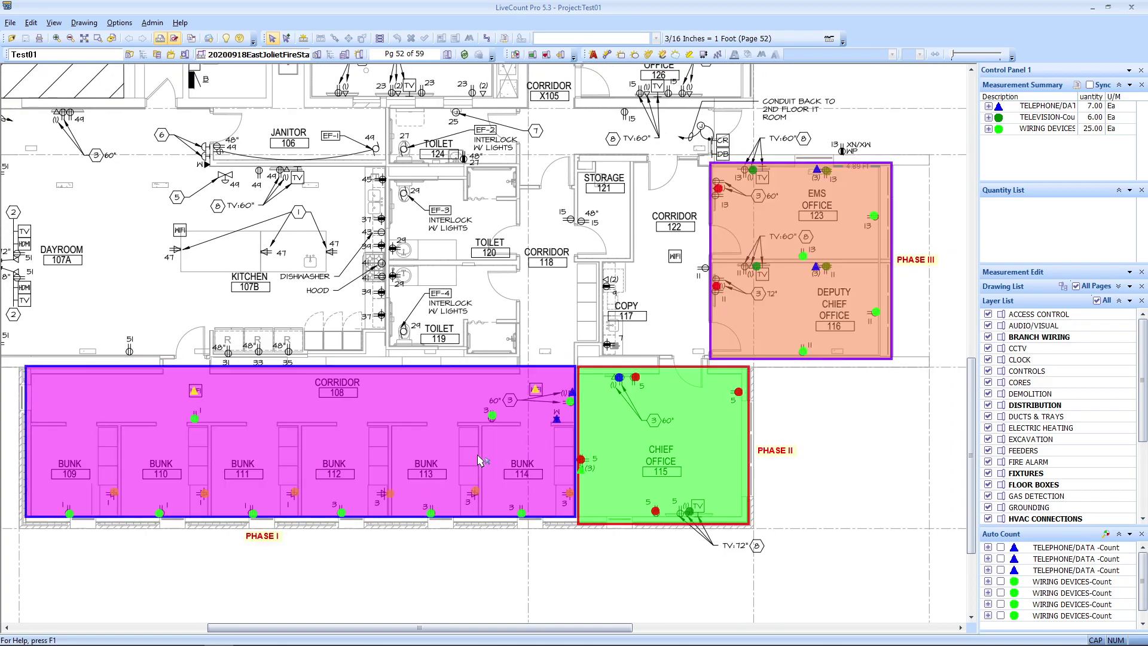